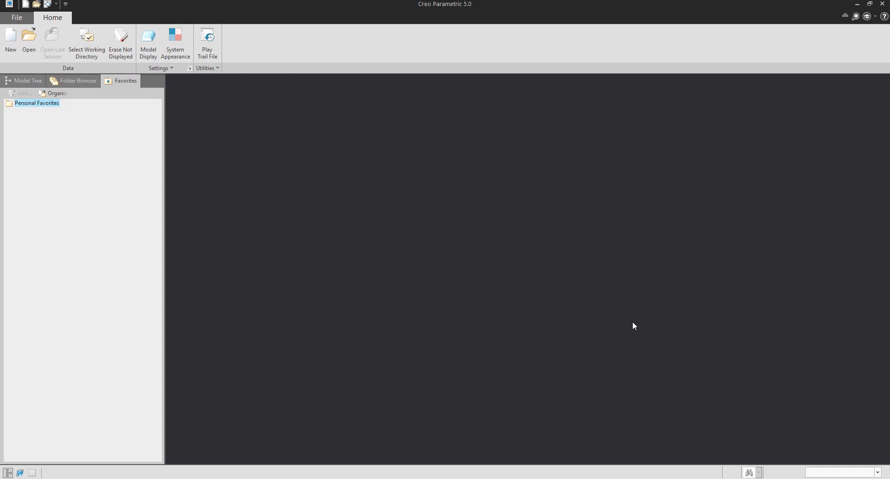
# Create a new solid part named 'pattern' from the default template
pyautogui.click(18, 48)
pyautogui.write('p')
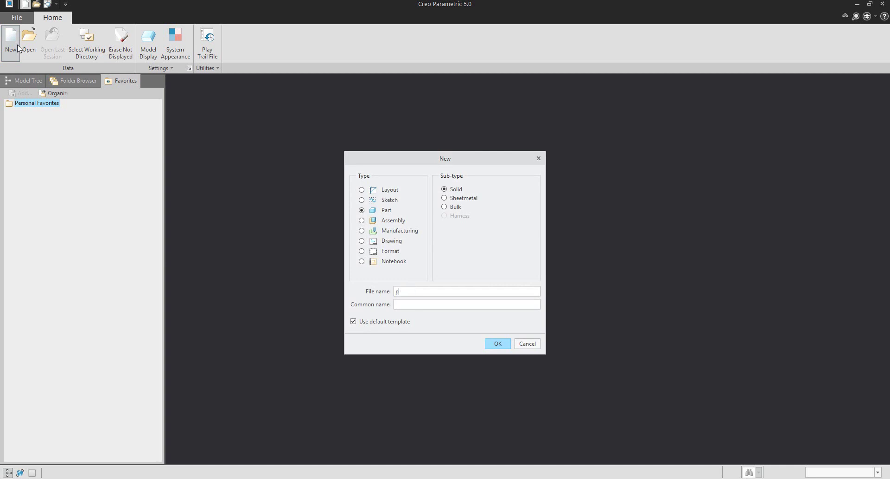
pyautogui.write('attern')
pyautogui.press('Return')
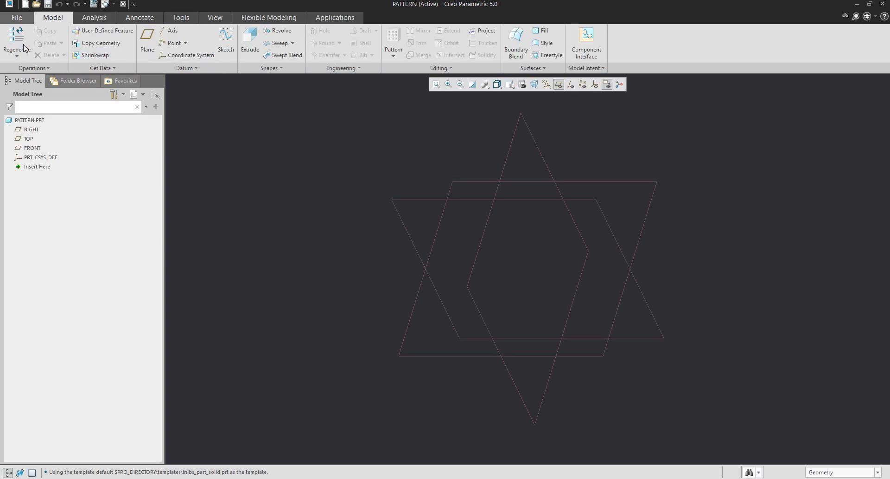
# Sketch an extrusion rectangle on the TOP plane with one corner at the origin
pyautogui.click(250, 42)
pyautogui.click(473, 185)
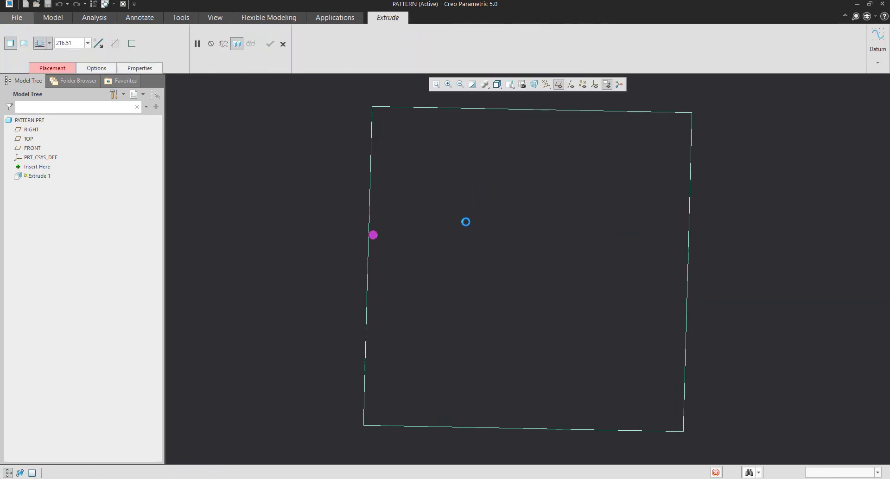
pyautogui.click(237, 42)
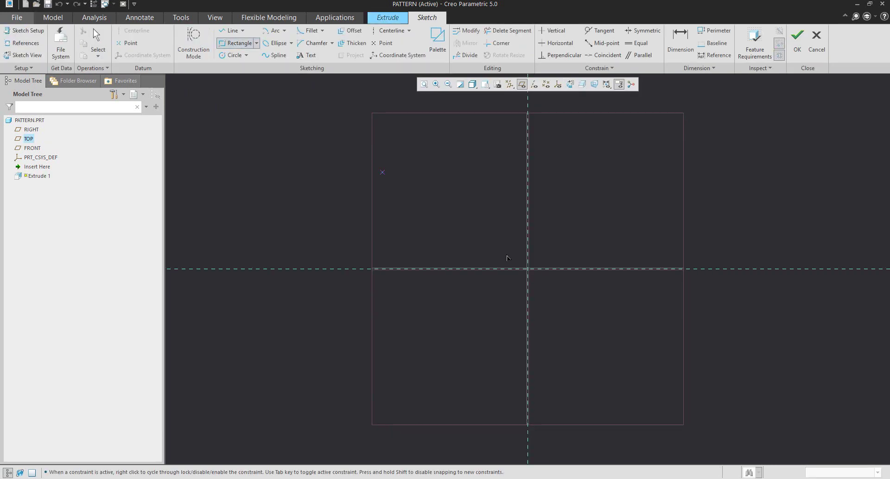
pyautogui.click(528, 269)
pyautogui.click(805, 134)
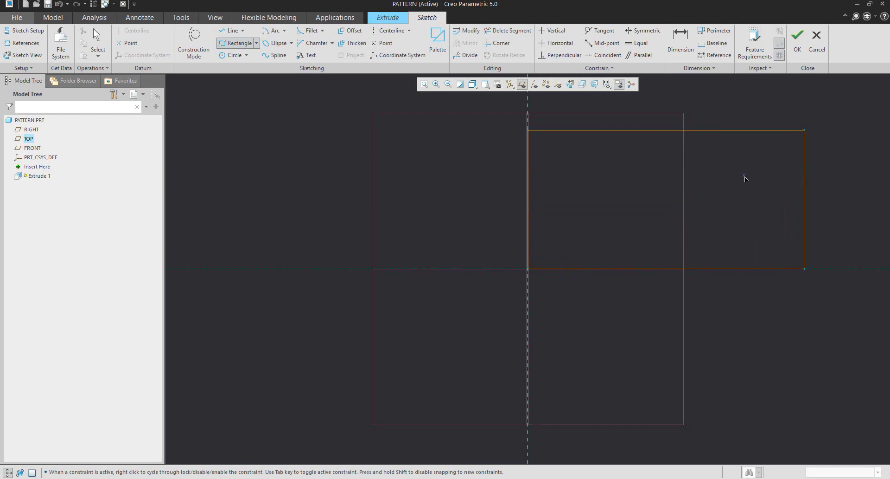
pyautogui.middleClick(744, 179)
pyautogui.click(806, 45)
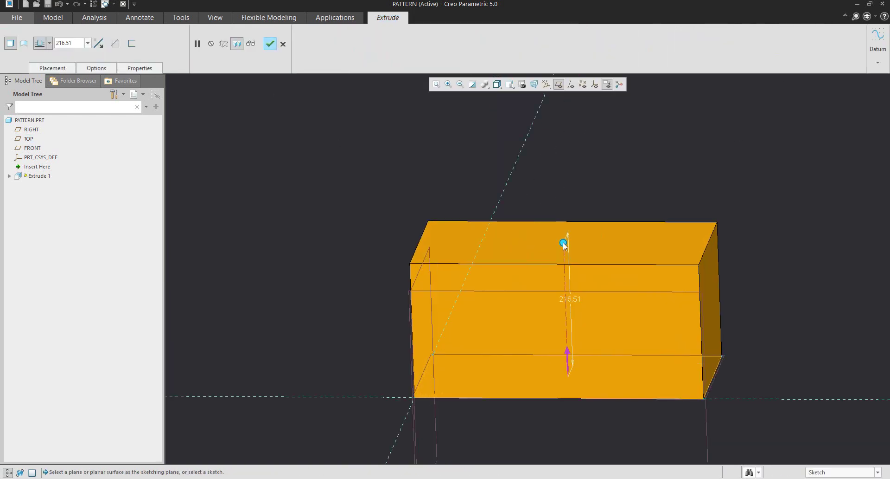
# Extrude the rectangle about 44 deep into a plate, then hide datum planes and annotations
pyautogui.moveTo(563, 242); pyautogui.dragTo(567, 361)
pyautogui.middleClick(578, 254)
pyautogui.click(579, 255)
pyautogui.moveTo(578, 255); pyautogui.dragTo(520, 225, button='middle')
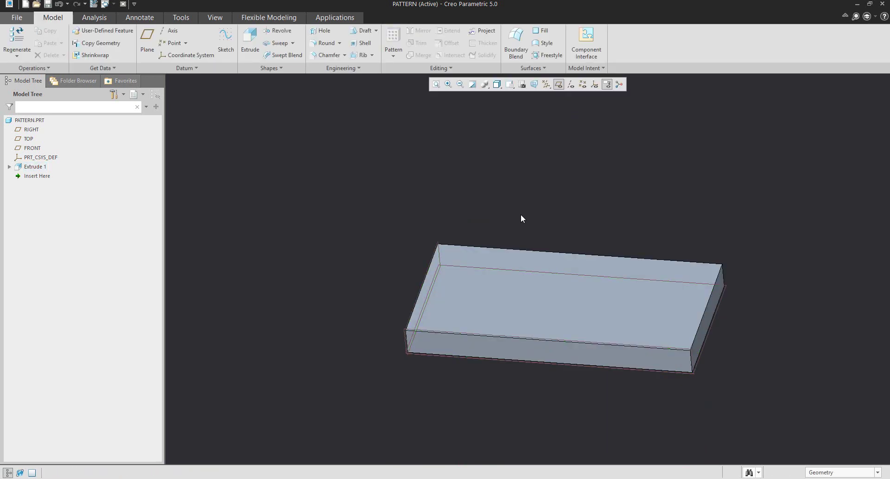
pyautogui.click(559, 84)
pyautogui.click(607, 84)
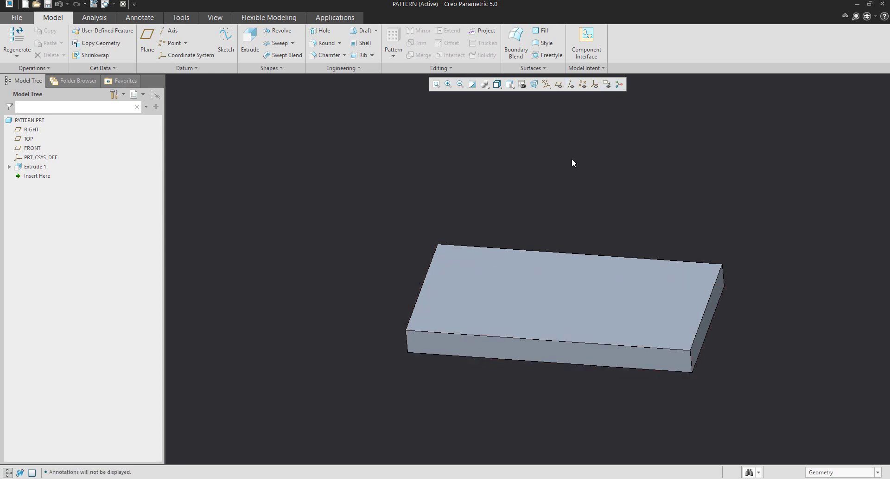
pyautogui.keyDown('shift'); pyautogui.moveTo(583, 186); pyautogui.dragTo(519, 187, button='middle'); pyautogui.keyUp('shift')
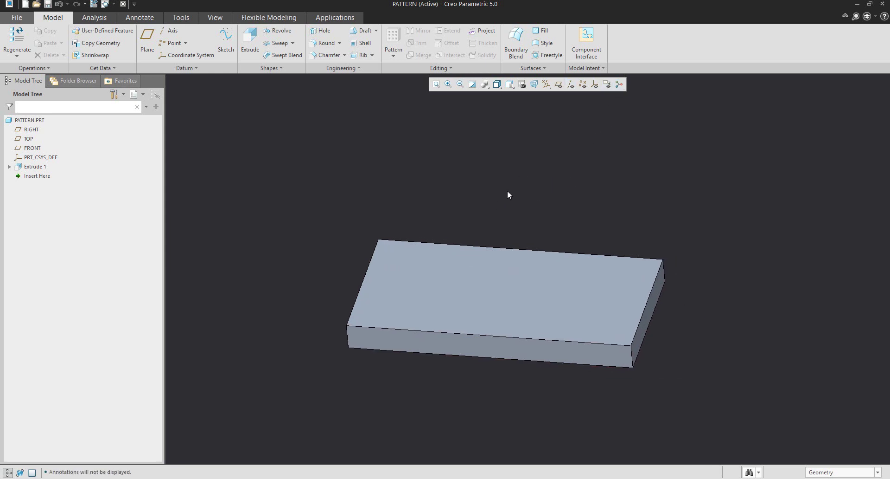
# Place a hole on the top face, 50 from the front face and 60 from the left edge
pyautogui.click(324, 30)
pyautogui.click(396, 307)
pyautogui.scroll(-4, 396, 307)
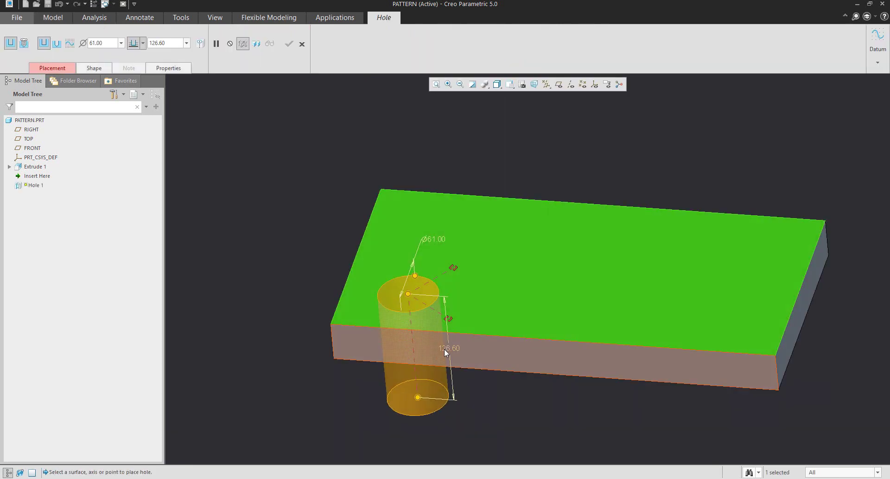
pyautogui.moveTo(450, 324); pyautogui.dragTo(358, 338)
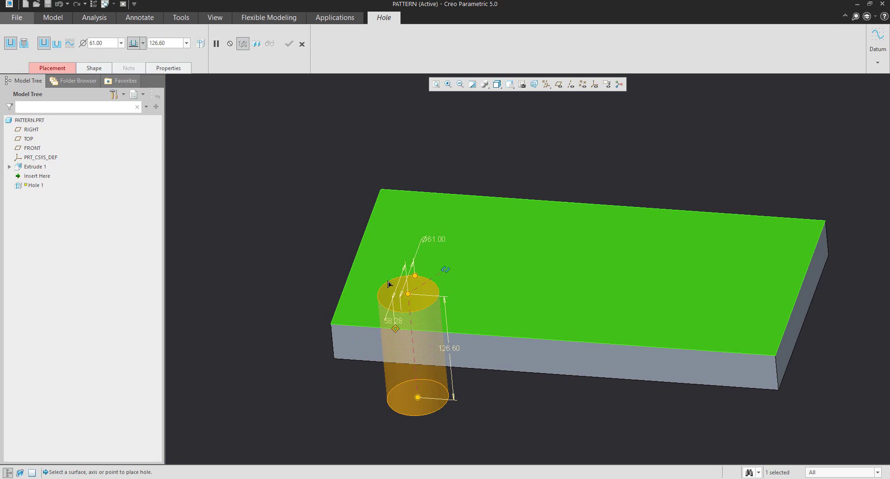
pyautogui.keyDown('ctrl'); pyautogui.click(346, 297); pyautogui.keyUp('ctrl')
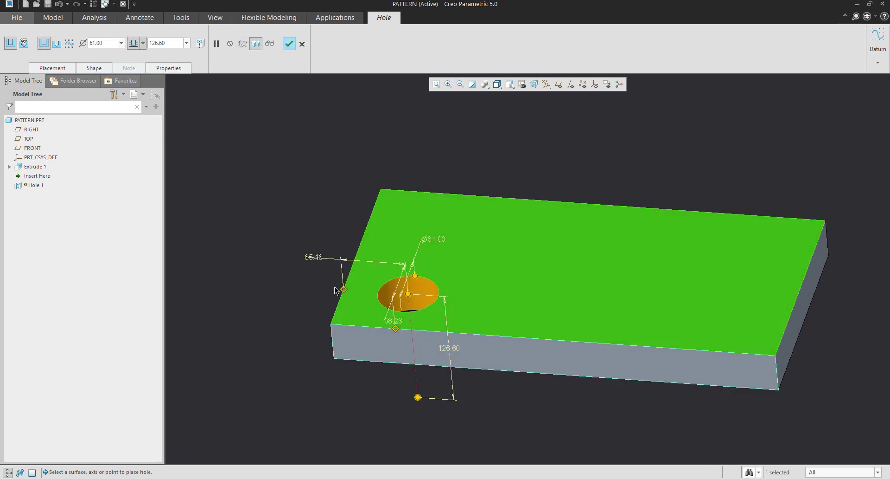
pyautogui.moveTo(371, 322); pyautogui.dragTo(381, 343, button='middle')
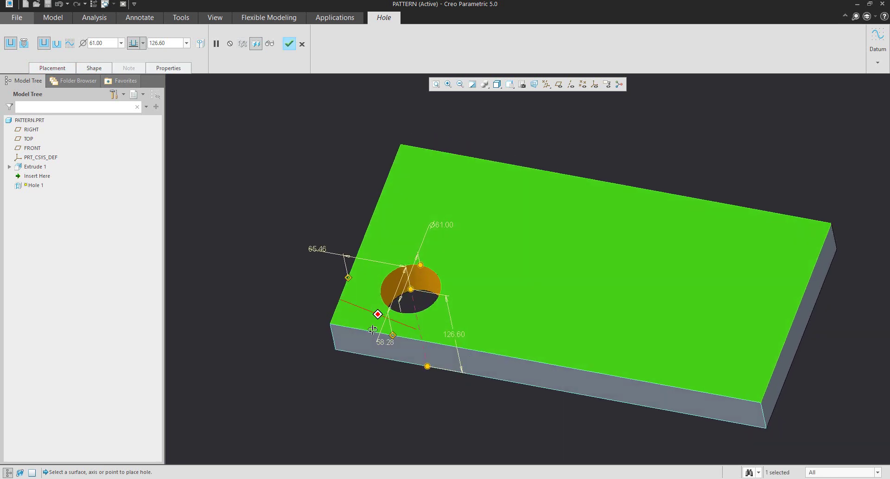
pyautogui.doubleClick(384, 343)
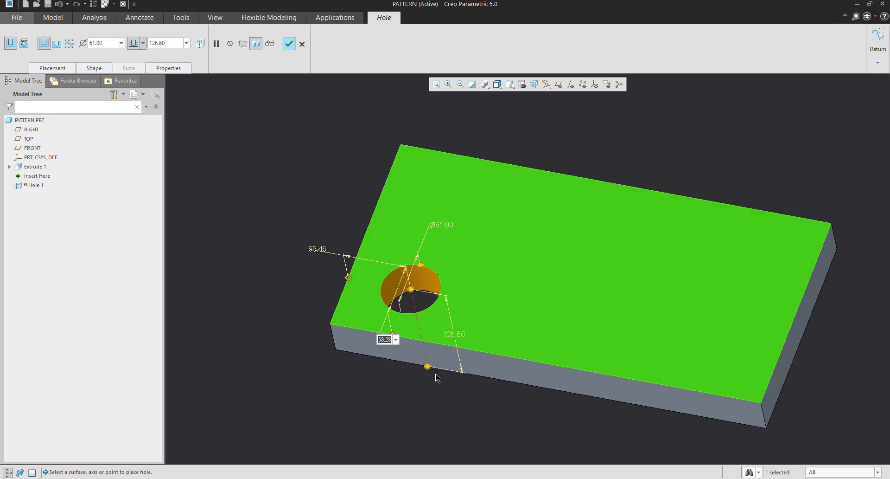
pyautogui.write('50')
pyautogui.press('Return')
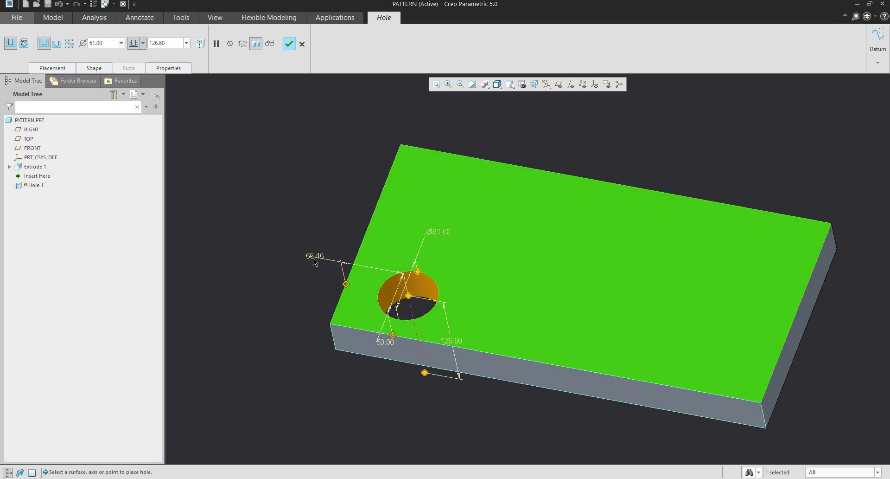
pyautogui.doubleClick(314, 254)
pyautogui.write('60')
pyautogui.press('Return')
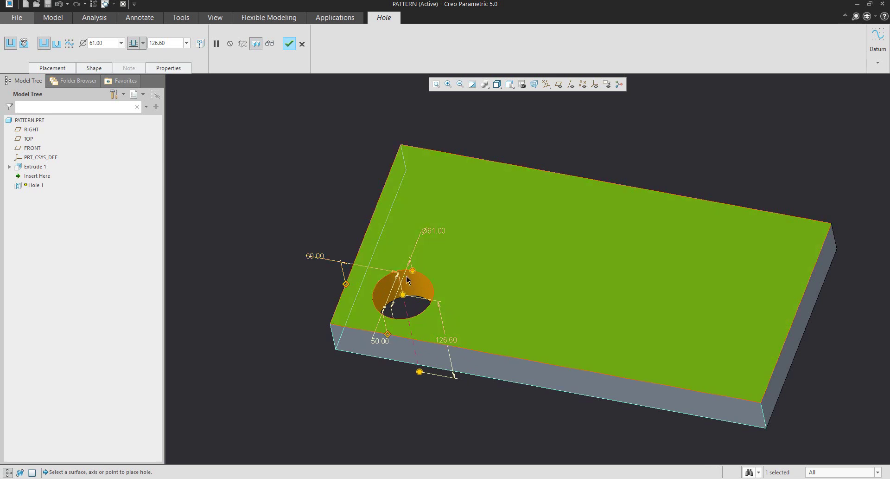
# Give the hole a 10.00 diameter and 20.00 depth and finish it
pyautogui.moveTo(410, 273); pyautogui.dragTo(406, 285)
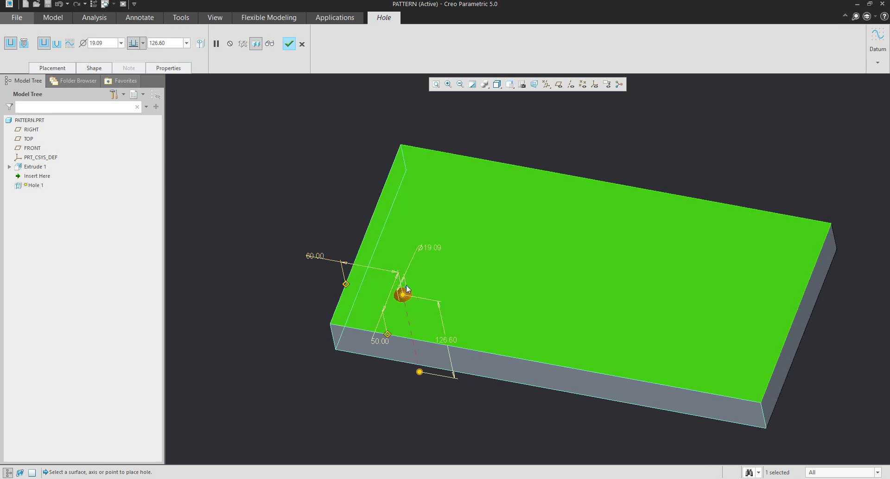
pyautogui.doubleClick(428, 248)
pyautogui.write('10')
pyautogui.press('Return')
pyautogui.doubleClick(447, 340)
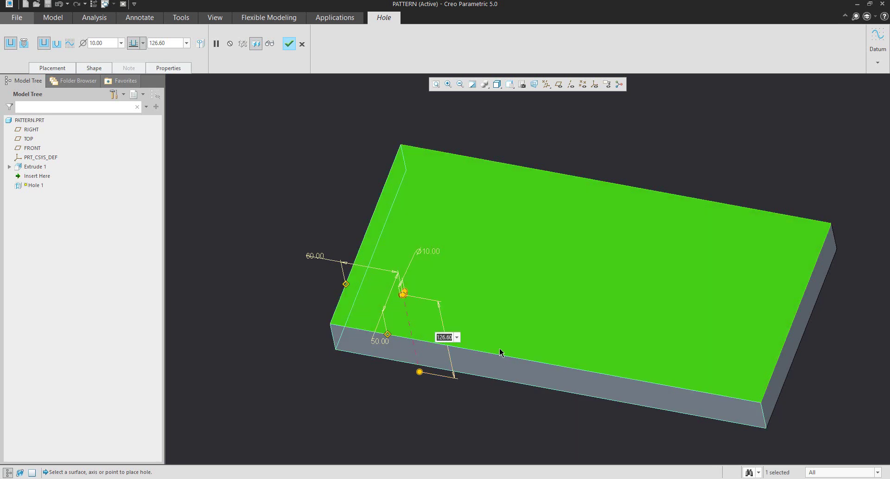
pyautogui.write('20')
pyautogui.press('Return')
pyautogui.scroll(3, 404, 294)
pyautogui.moveTo(414, 293); pyautogui.dragTo(416, 291, button='middle')
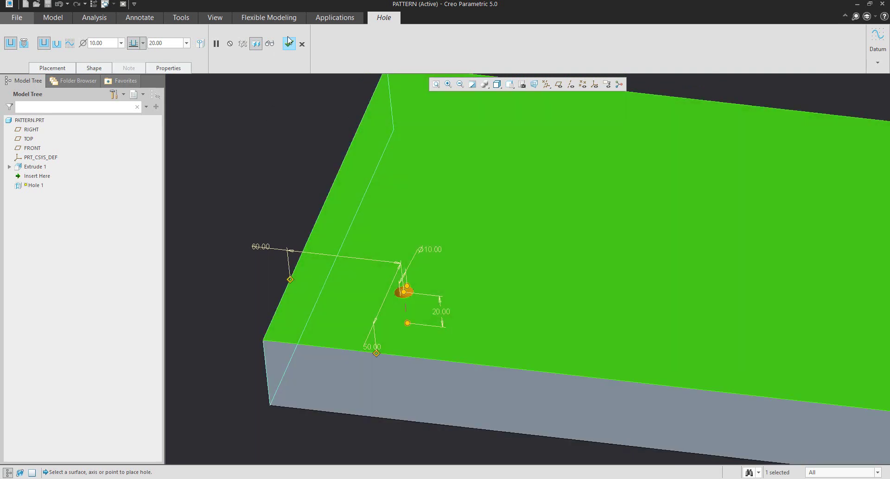
pyautogui.click(288, 43)
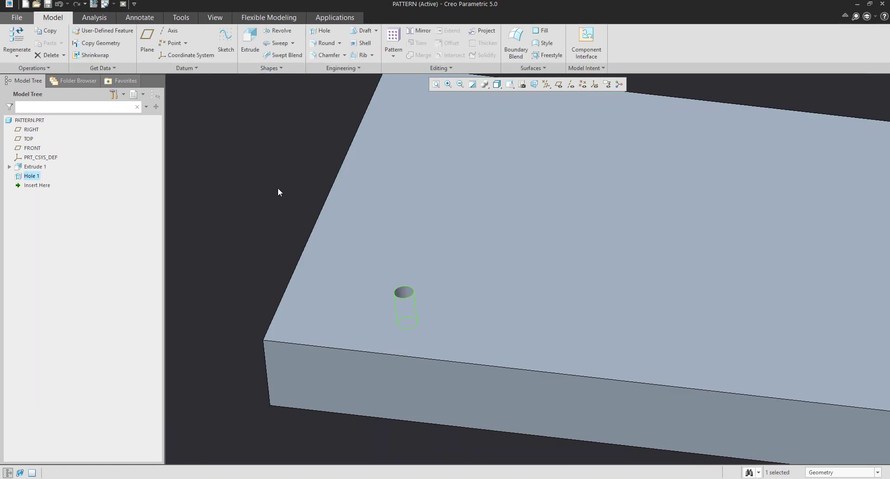
# Pattern Hole 1 along its 60.00 dimension: 4 instances with a 70 increment
pyautogui.moveTo(354, 253)
pyautogui.mouseDown(button='middle')
pyautogui.moveTo(419, 276)
pyautogui.moveTo(406, 272)
pyautogui.mouseUp(button='middle')
pyautogui.scroll(-4, 406, 272)
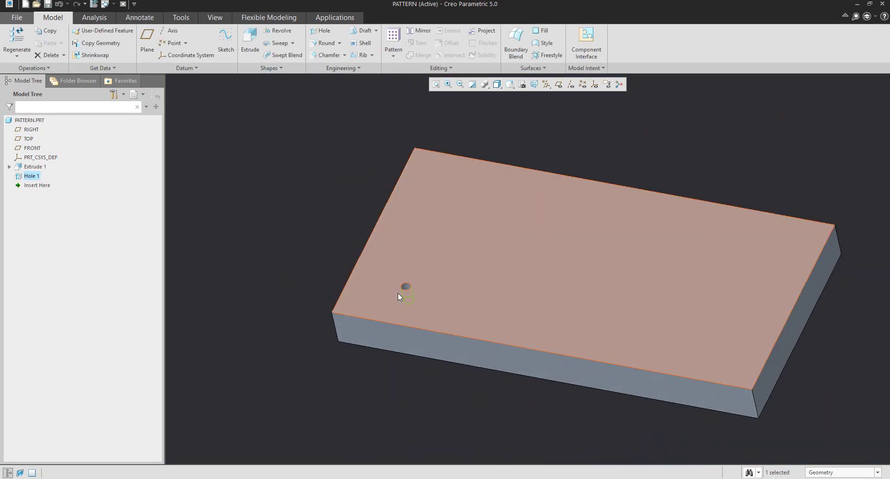
pyautogui.click(335, 243)
pyautogui.click(27, 177)
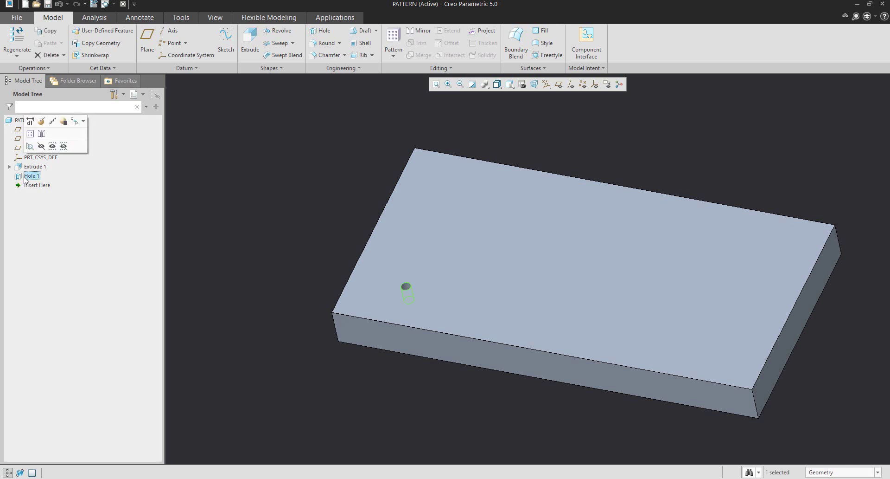
pyautogui.click(30, 134)
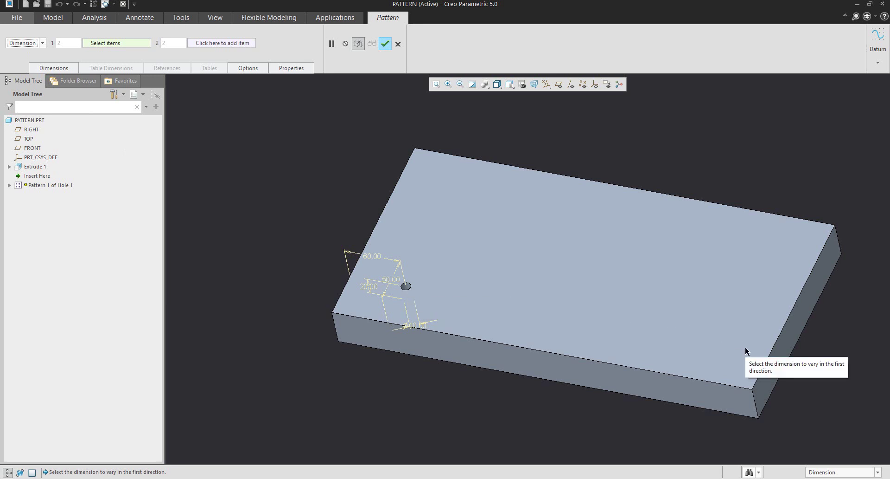
pyautogui.click(370, 260)
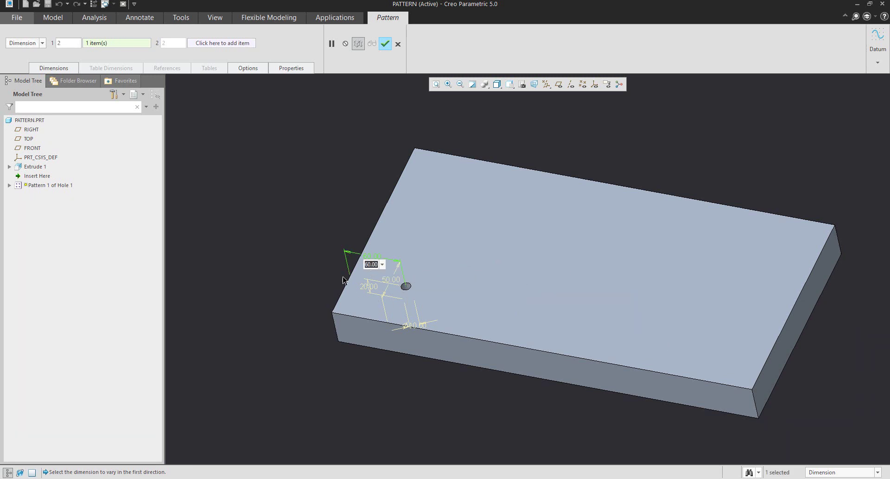
pyautogui.write('70')
pyautogui.press('Return')
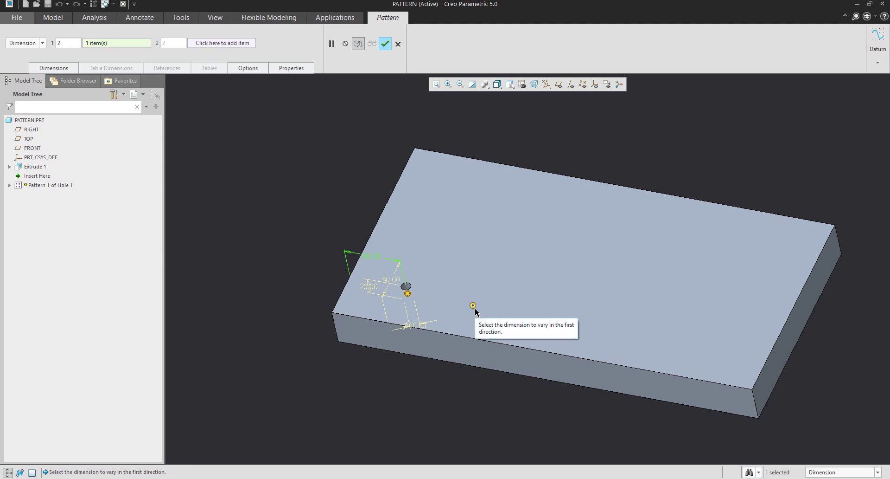
pyautogui.click(70, 42)
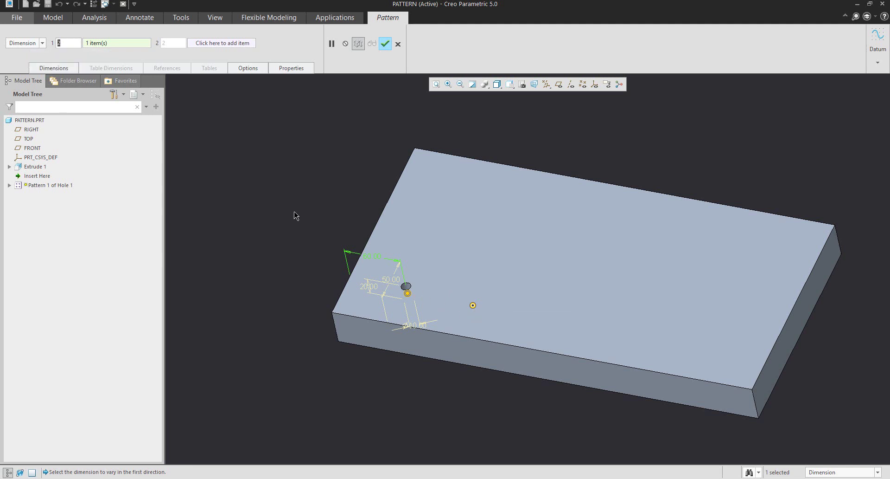
pyautogui.write('4')
pyautogui.click(54, 68)
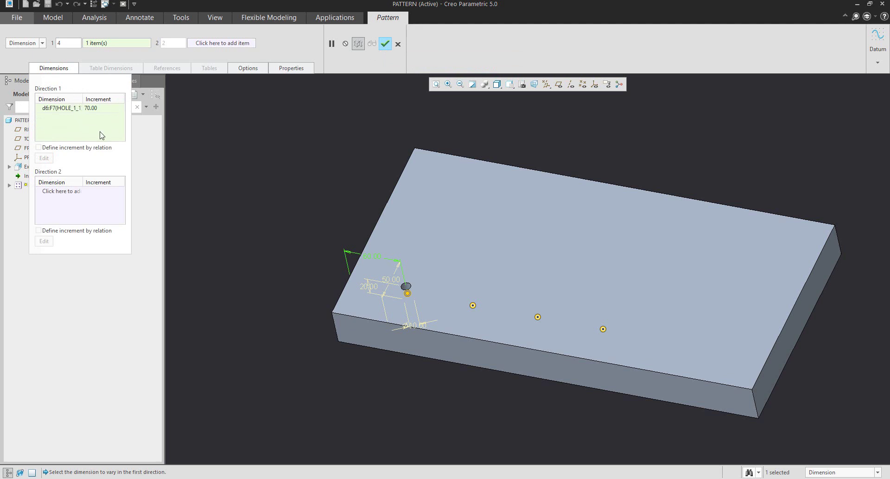
pyautogui.click(385, 44)
pyautogui.moveTo(356, 265); pyautogui.dragTo(378, 308, button='middle')
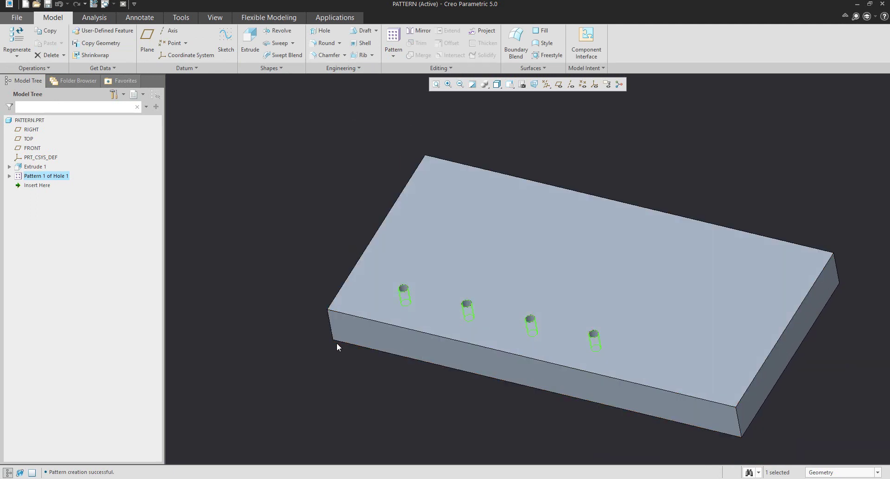
# Add a second direction to Pattern 1, stepping the 50.00 dimension by 55
pyautogui.rightClick(51, 179)
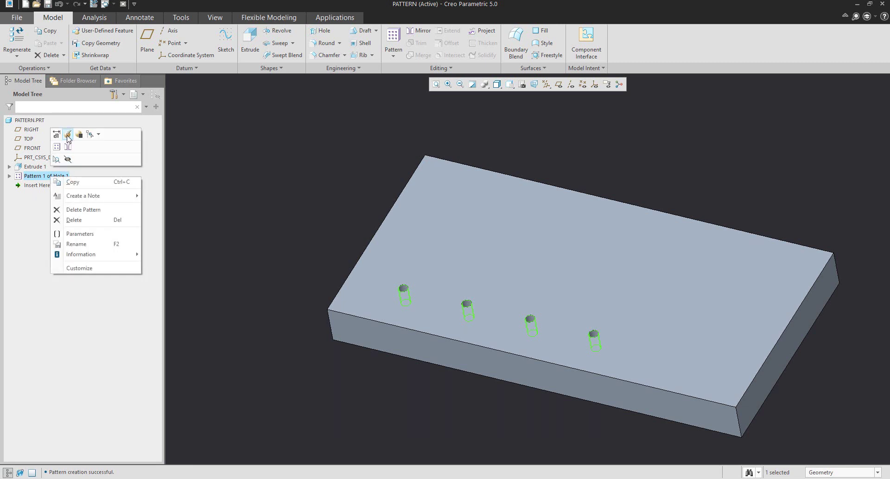
pyautogui.click(67, 135)
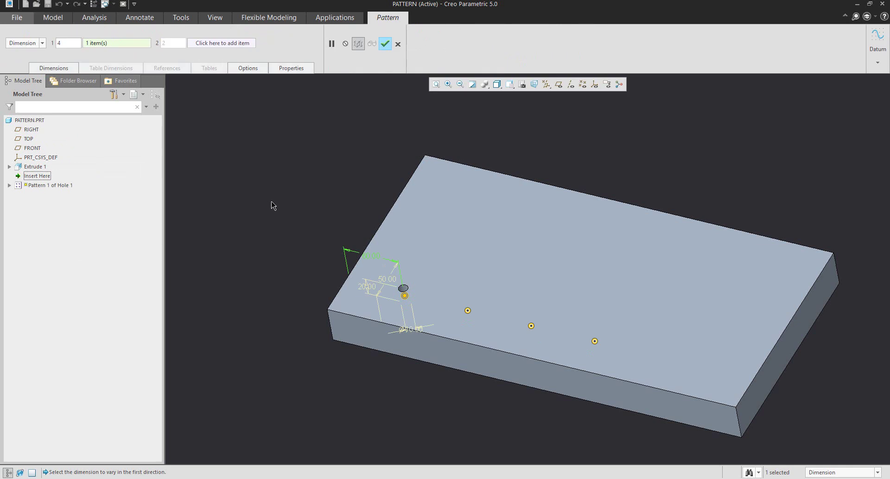
pyautogui.click(52, 68)
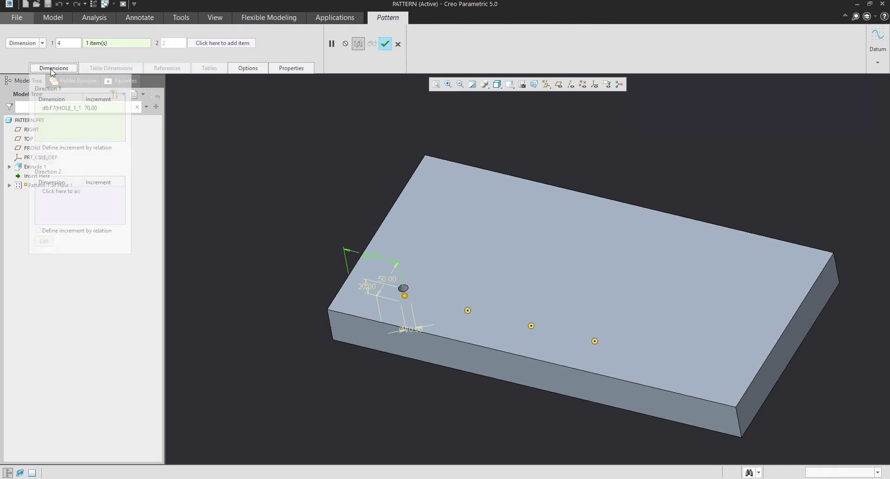
pyautogui.click(57, 192)
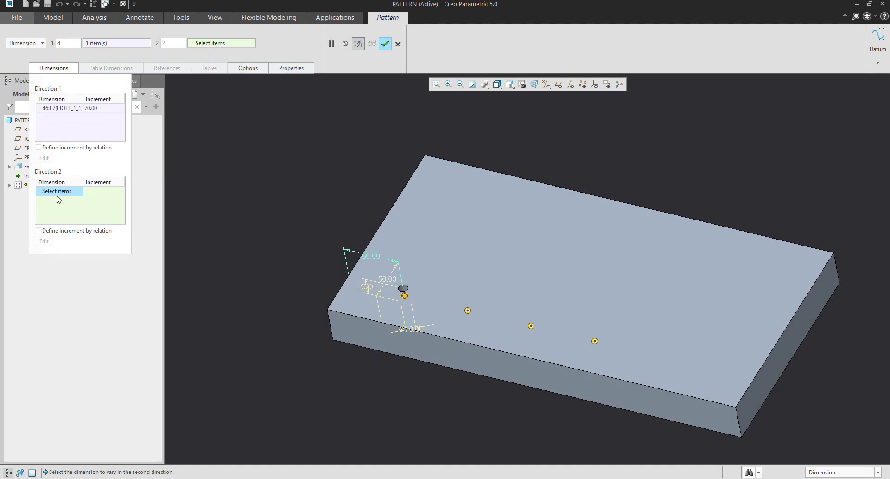
pyautogui.click(386, 282)
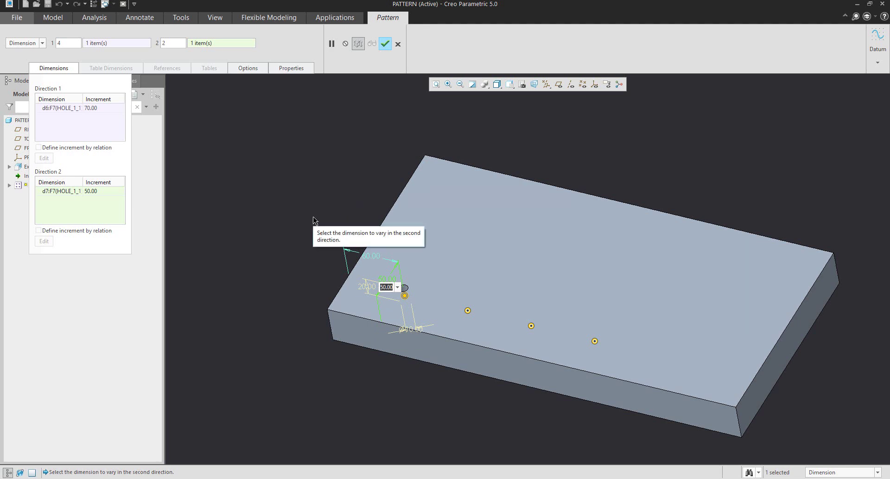
pyautogui.write('55')
pyautogui.press('Return')
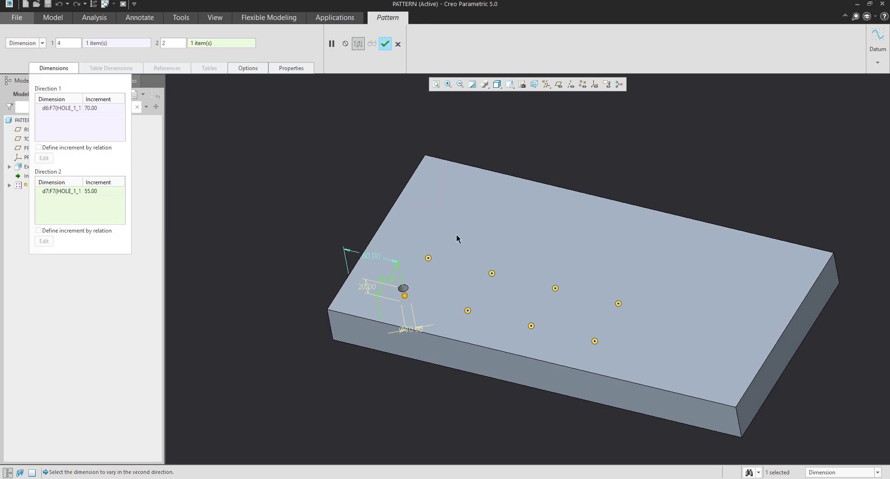
pyautogui.moveTo(456, 239); pyautogui.dragTo(416, 236, button='middle')
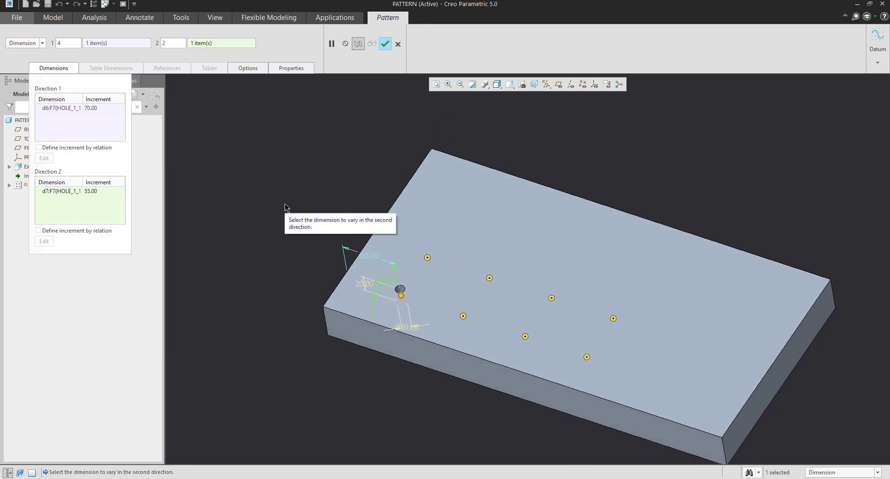
pyautogui.click(385, 44)
pyautogui.moveTo(321, 229); pyautogui.dragTo(320, 225, button='middle')
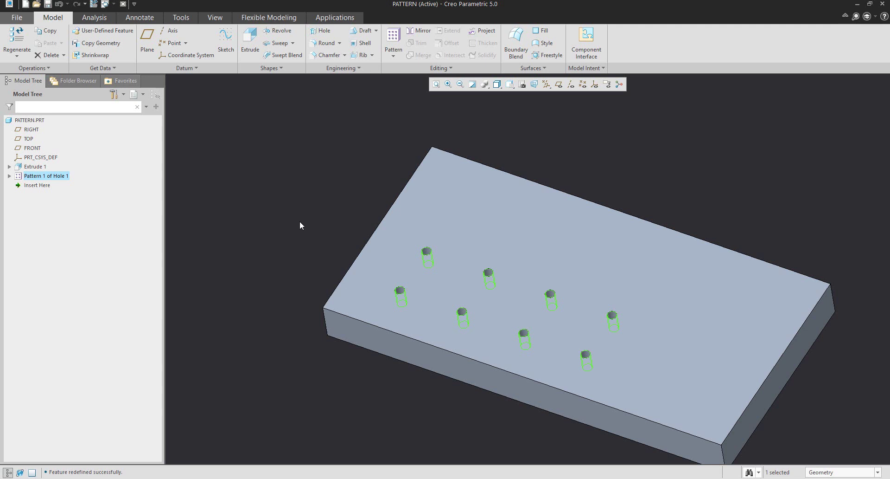
pyautogui.click(299, 220)
pyautogui.click(51, 177)
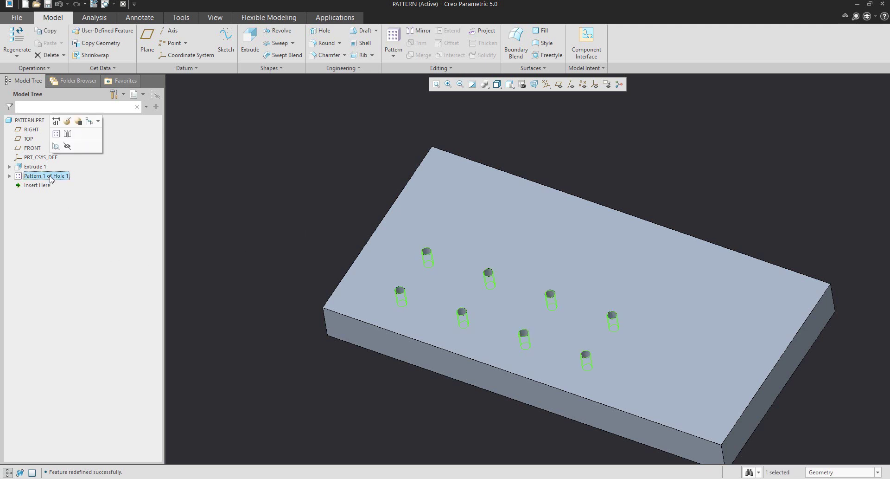
# Delete Pattern 1 and place a new hole on the top face, referencing the front and right edges
pyautogui.press('Delete')
pyautogui.click(419, 255)
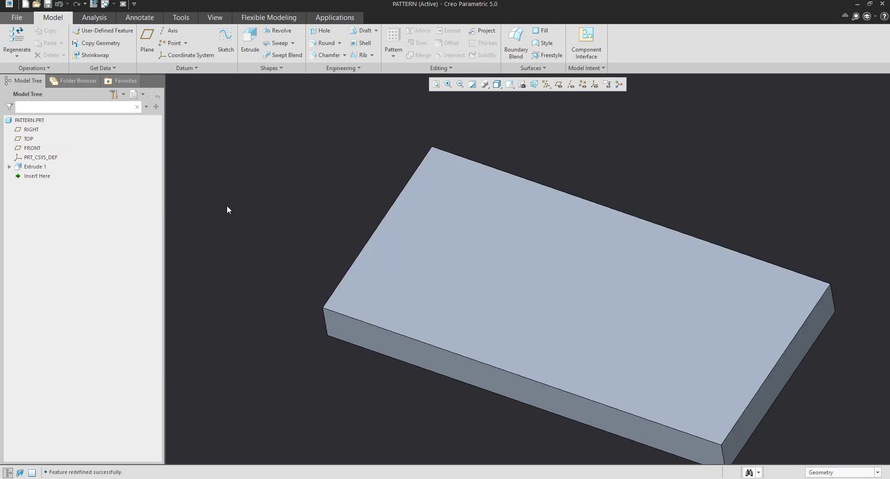
pyautogui.click(324, 30)
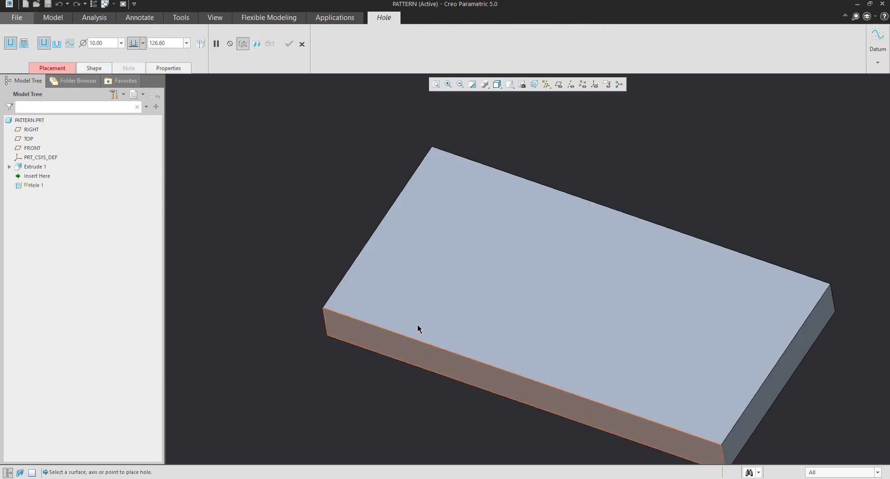
pyautogui.click(419, 285)
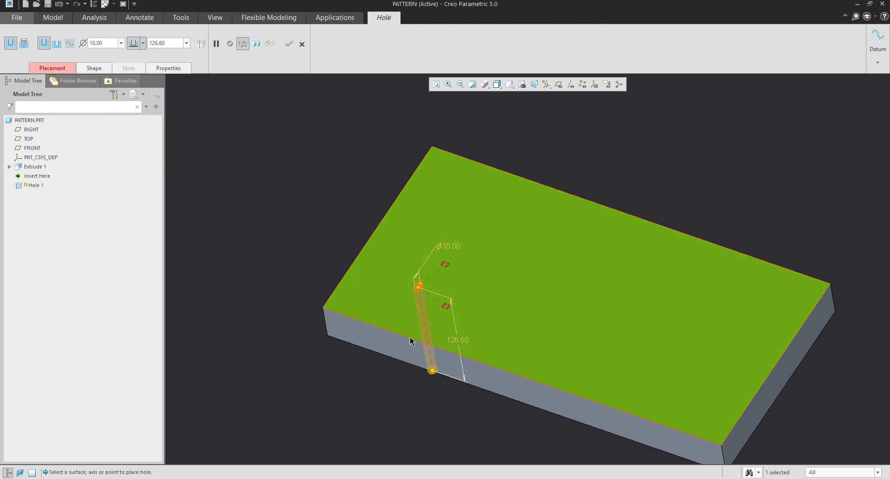
pyautogui.scroll(-3, 420, 297)
pyautogui.moveTo(464, 300); pyautogui.dragTo(331, 327)
pyautogui.scroll(3, 331, 327)
pyautogui.moveTo(385, 290); pyautogui.dragTo(573, 398)
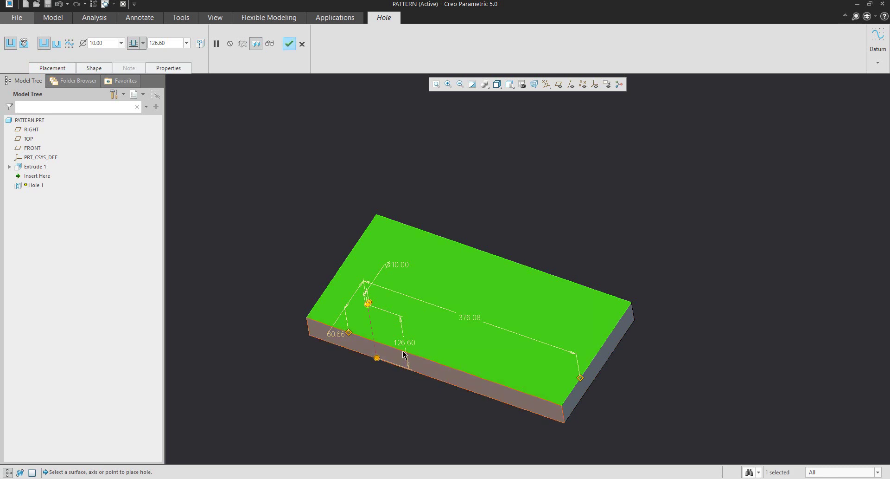
# Set the hole 20 deep, 50 from the front edge and 350 from the right edge
pyautogui.scroll(-4, 403, 351)
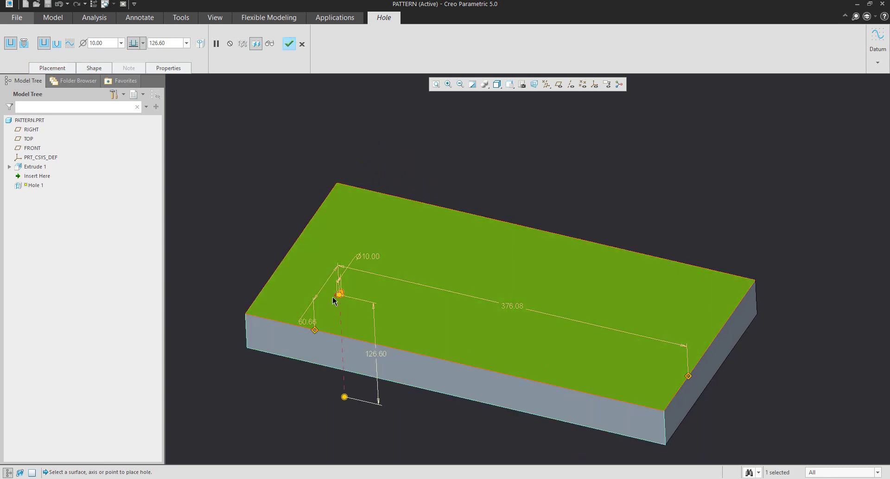
pyautogui.scroll(-3, 349, 364)
pyautogui.scroll(3, 349, 365)
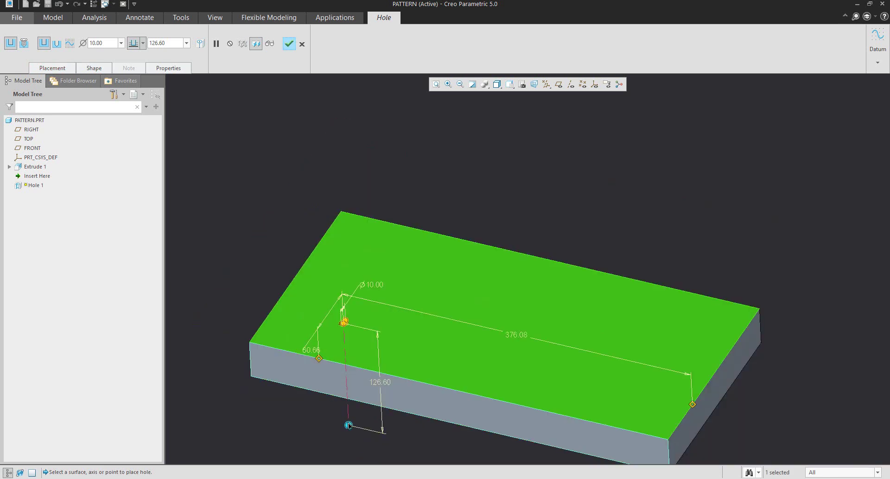
pyautogui.moveTo(349, 423); pyautogui.dragTo(349, 359)
pyautogui.write('20')
pyautogui.press('Return')
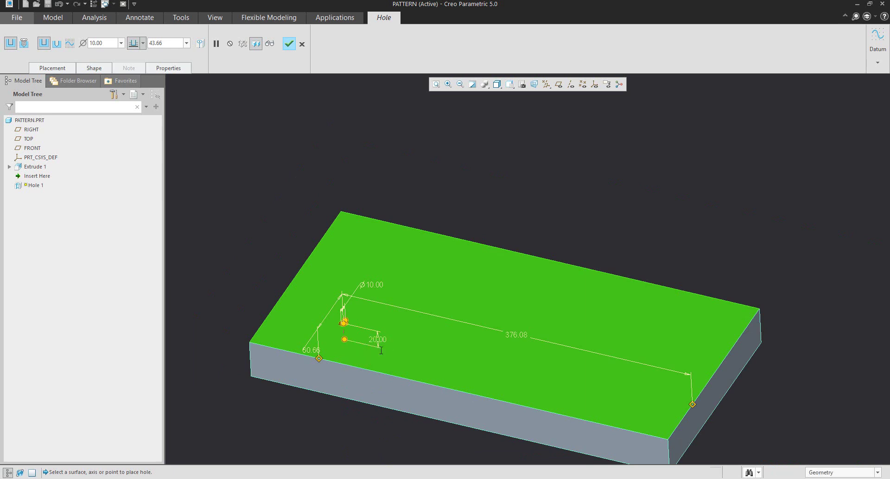
pyautogui.scroll(-2, 345, 327)
pyautogui.scroll(-3, 346, 331)
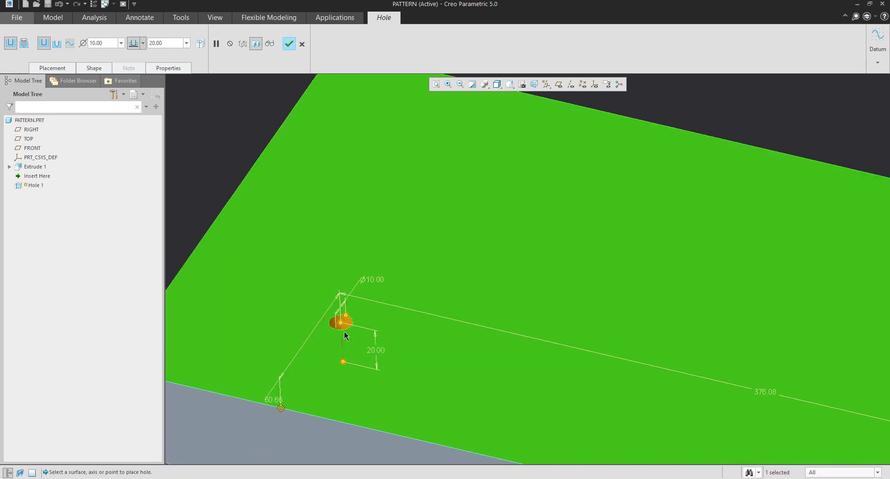
pyautogui.scroll(2, 343, 334)
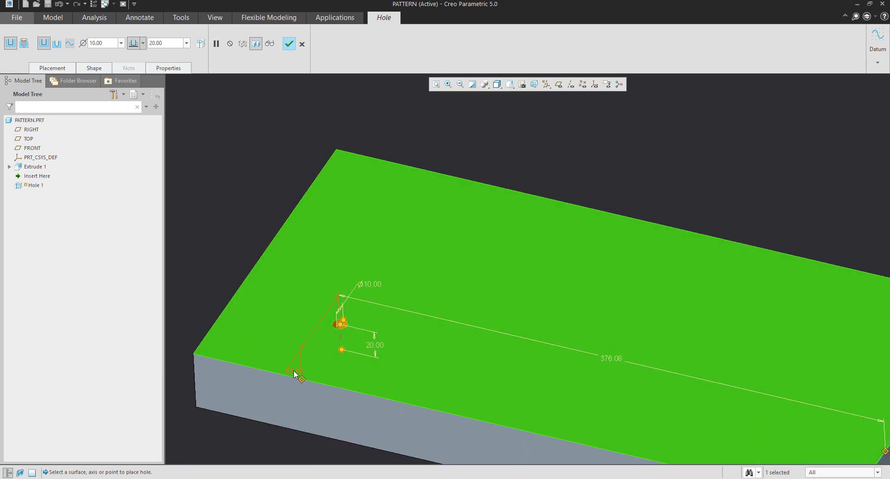
pyautogui.moveTo(294, 374); pyautogui.dragTo(295, 368)
pyautogui.scroll(2, 299, 344)
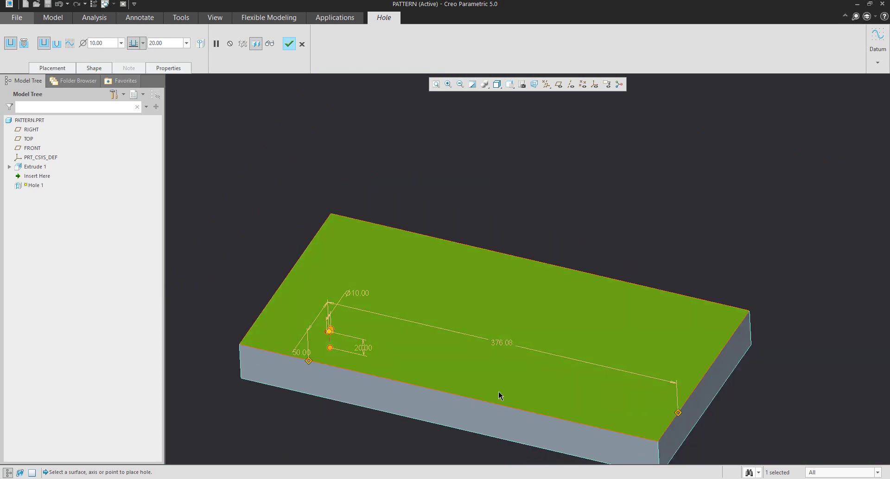
pyautogui.doubleClick(501, 343)
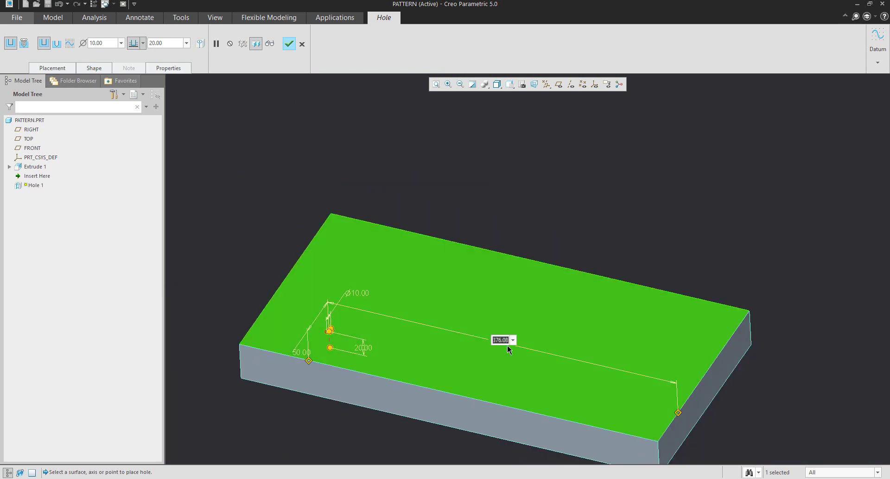
pyautogui.press('Return')
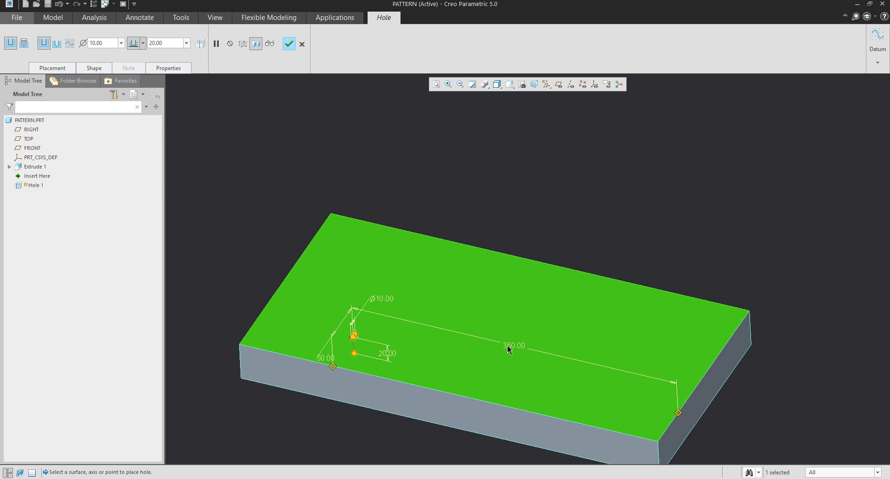
pyautogui.click(289, 44)
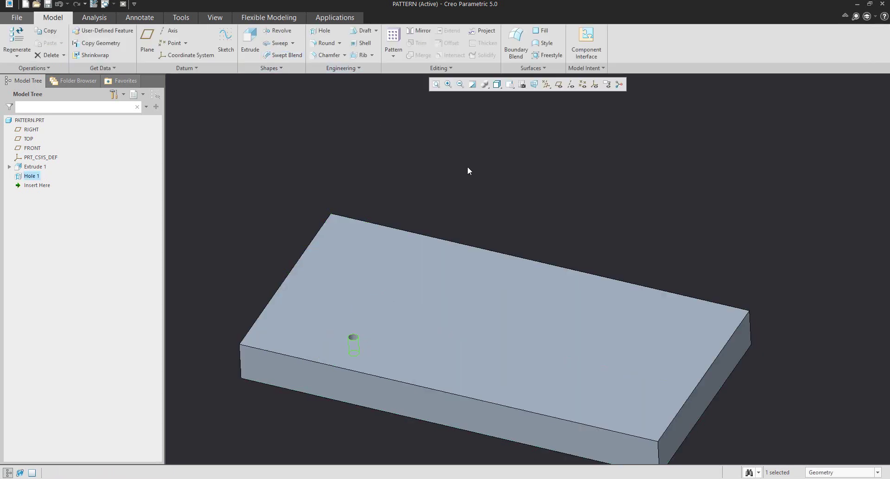
# Pattern the hole along its 350.00 dimension with a -70 increment and 4 instances
pyautogui.click(392, 37)
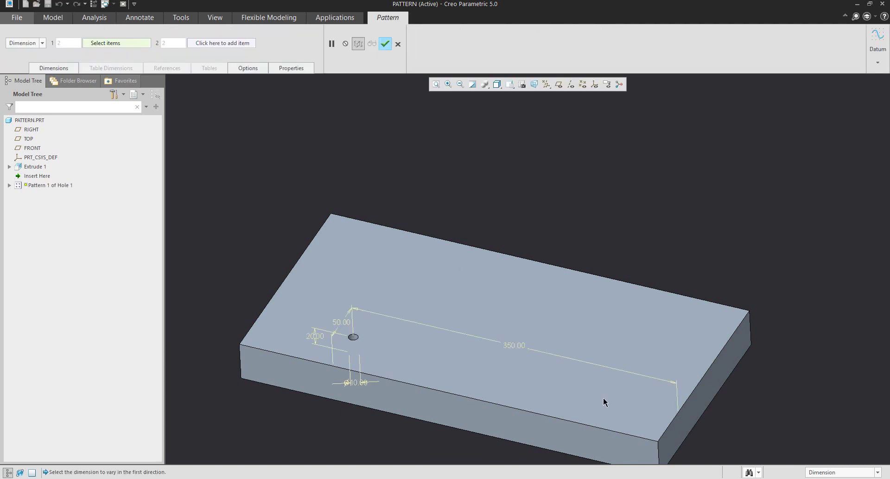
pyautogui.click(516, 346)
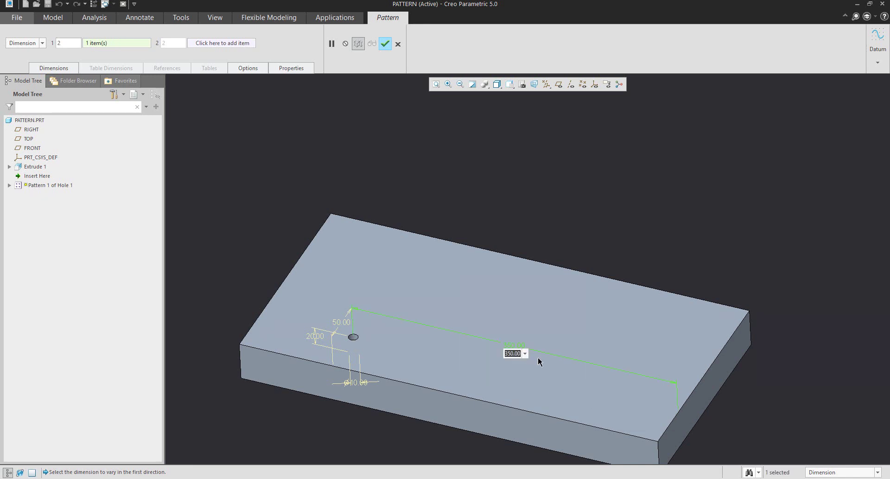
pyautogui.write('-70')
pyautogui.press('Return')
pyautogui.press('BackSpace')
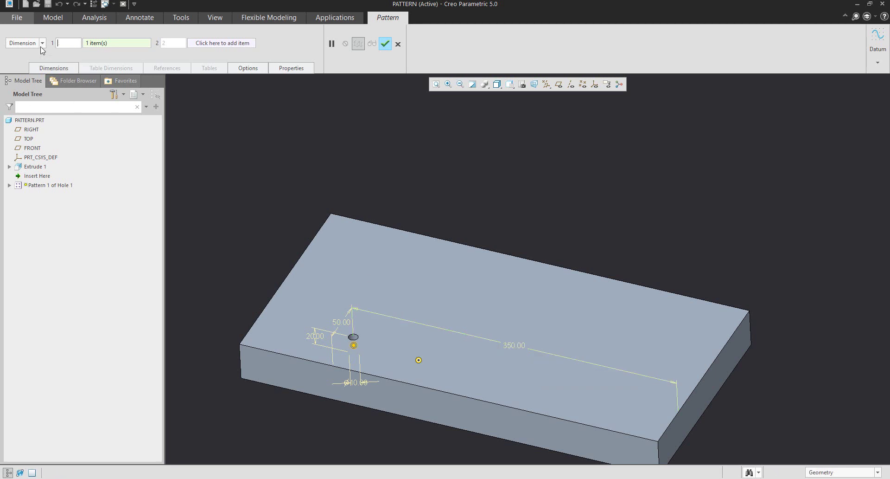
pyautogui.write('4')
pyautogui.press('Return')
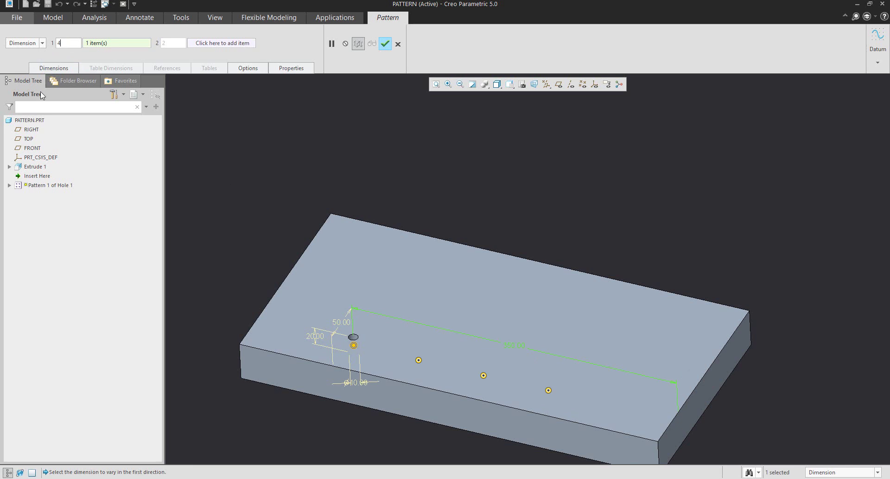
# Review the dimension increments and complete the four-hole row
pyautogui.click(54, 68)
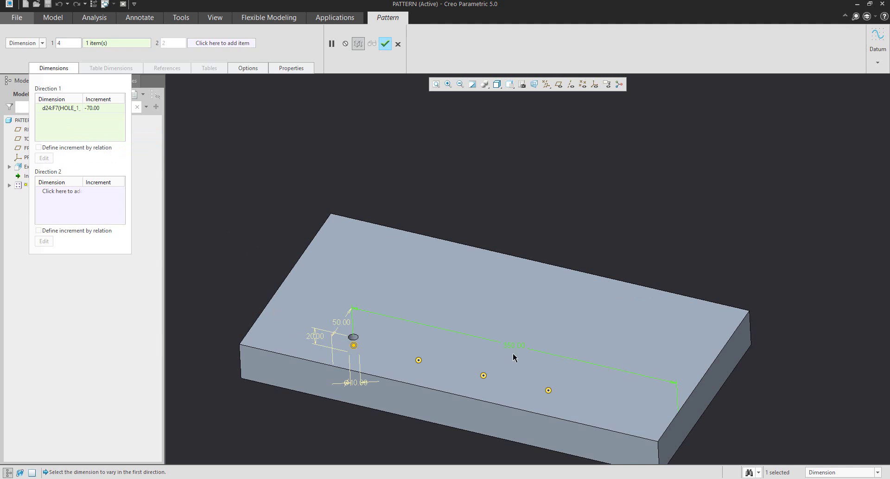
pyautogui.middleClick(384, 146)
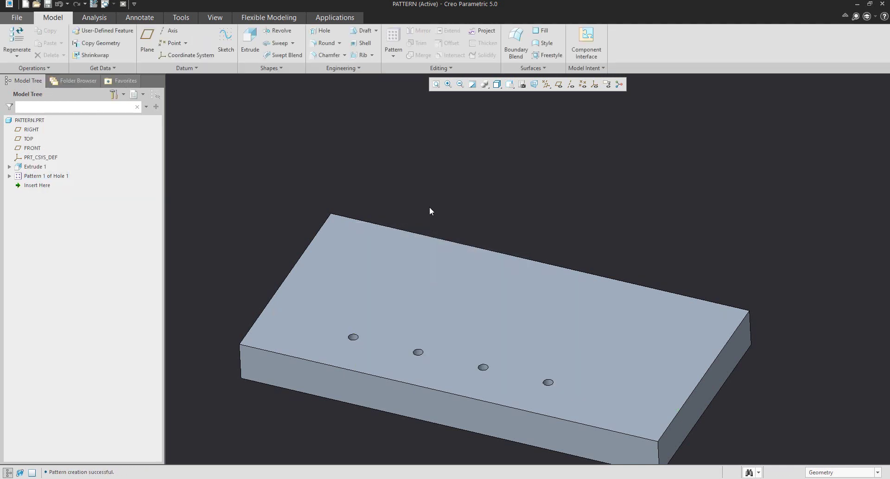
pyautogui.moveTo(429, 207)
pyautogui.mouseDown(button='middle')
pyautogui.moveTo(418, 213)
pyautogui.moveTo(430, 210)
pyautogui.mouseUp(button='middle')
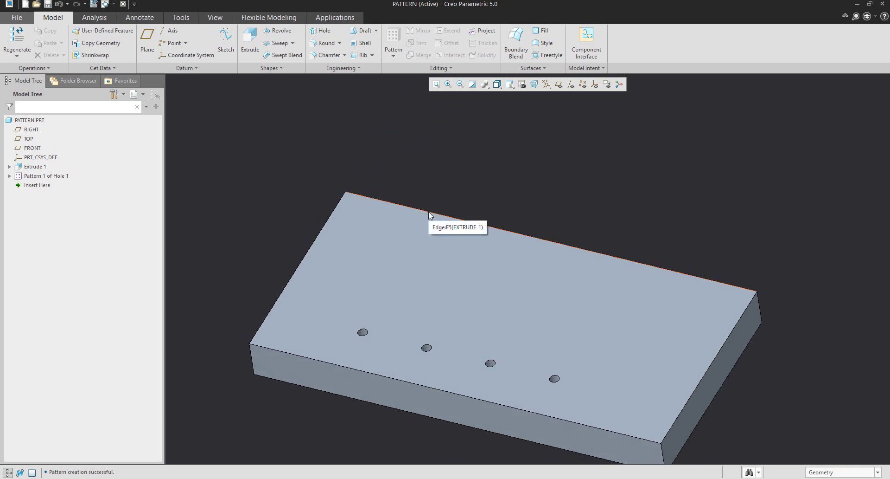
pyautogui.scroll(-3, 429, 352)
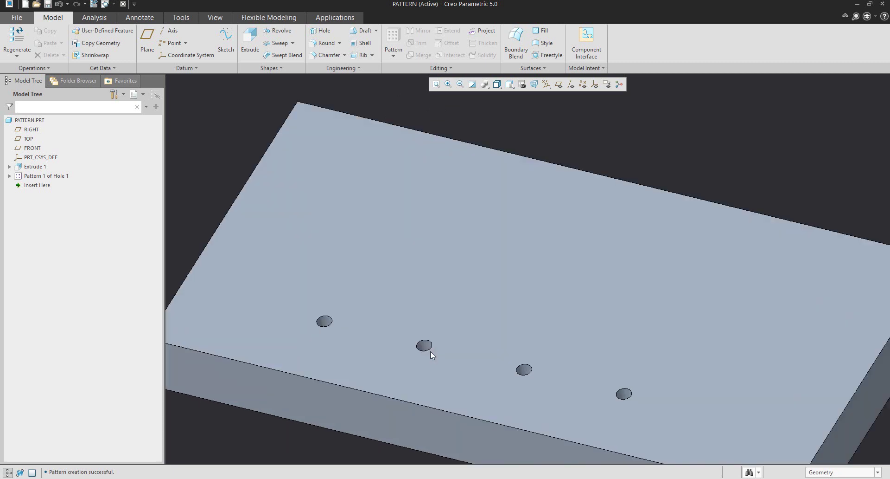
pyautogui.moveTo(431, 354); pyautogui.dragTo(425, 368, button='middle')
pyautogui.scroll(4, 424, 366)
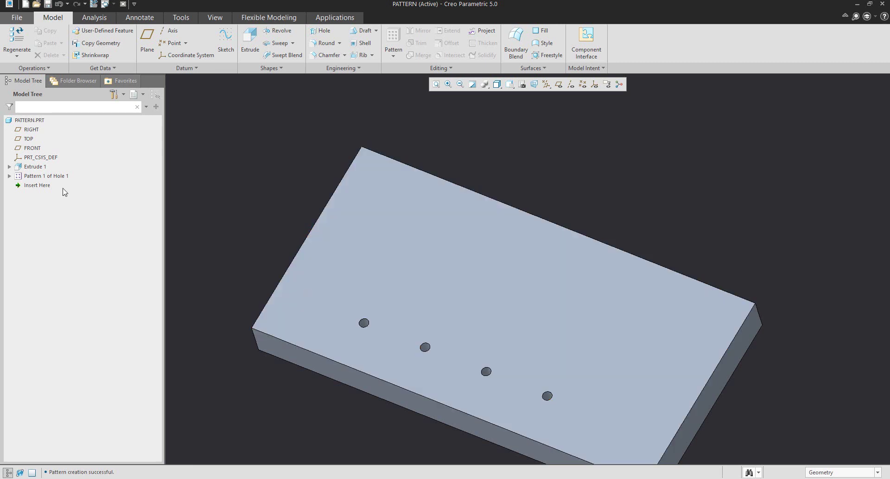
pyautogui.click(56, 176)
# Add a 5.00 increment on the Ø10.00 diameter to Pattern 1's first direction and apply
pyautogui.click(74, 123)
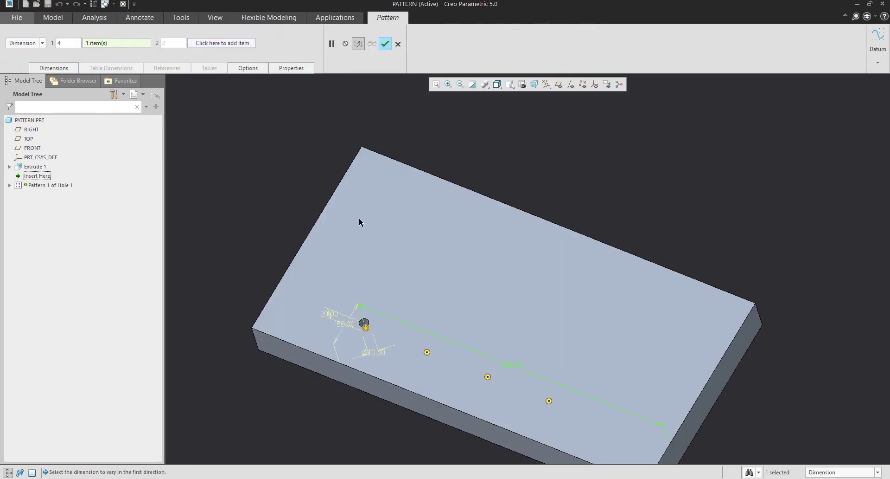
pyautogui.moveTo(294, 202); pyautogui.dragTo(299, 174, button='middle')
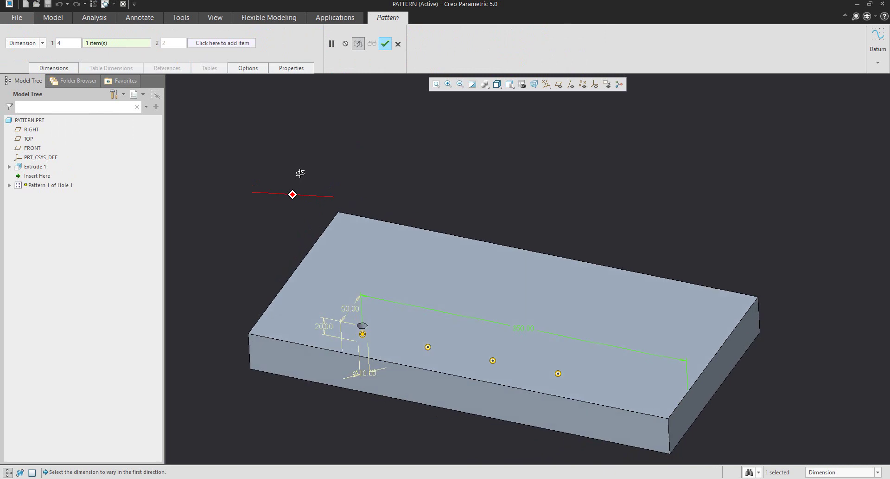
pyautogui.click(60, 69)
pyautogui.click(60, 108)
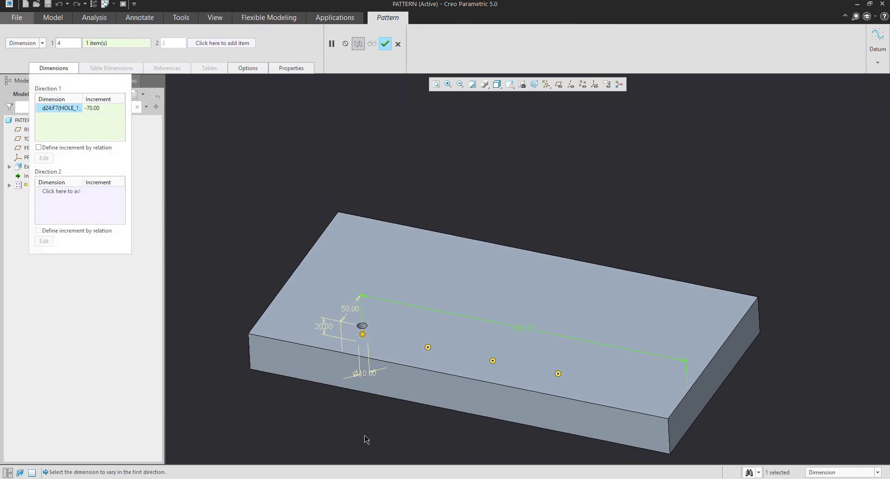
pyautogui.click(365, 374)
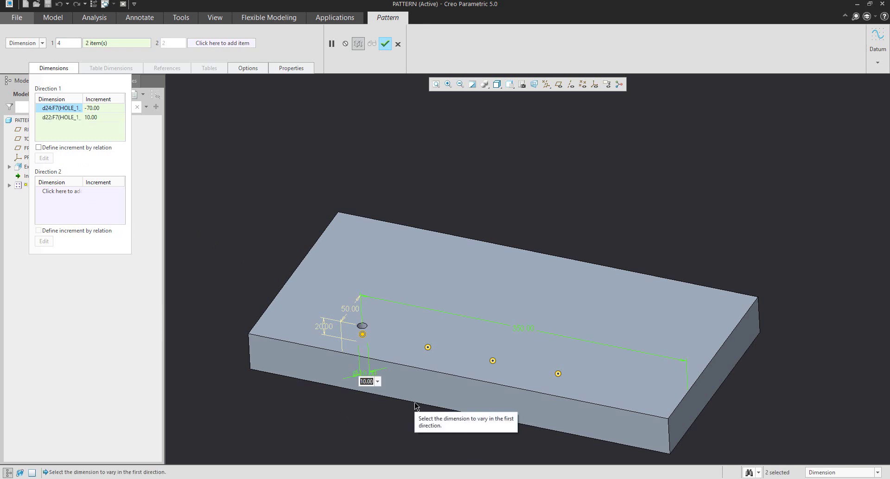
pyautogui.write('5')
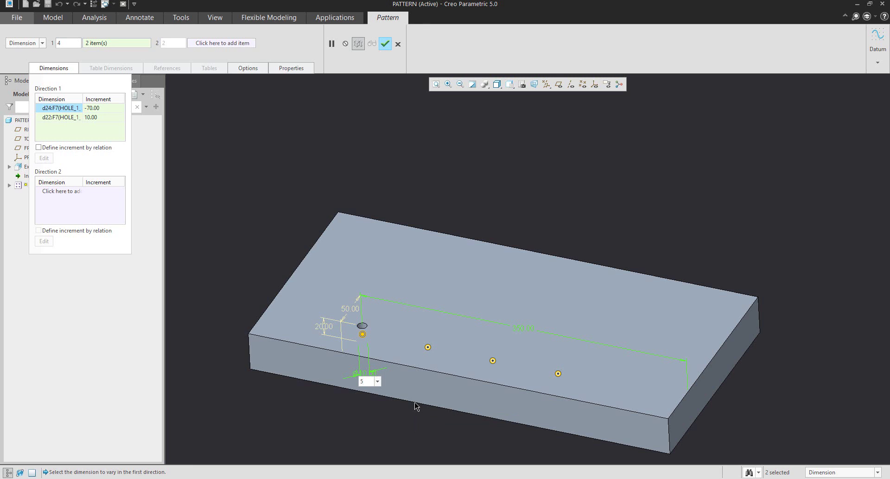
pyautogui.press('Return')
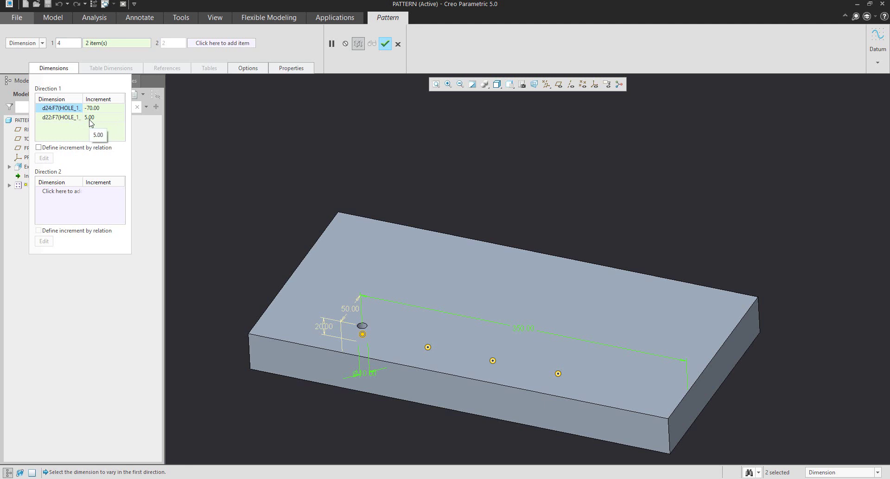
pyautogui.click(385, 44)
pyautogui.moveTo(485, 243); pyautogui.dragTo(509, 367, button='middle')
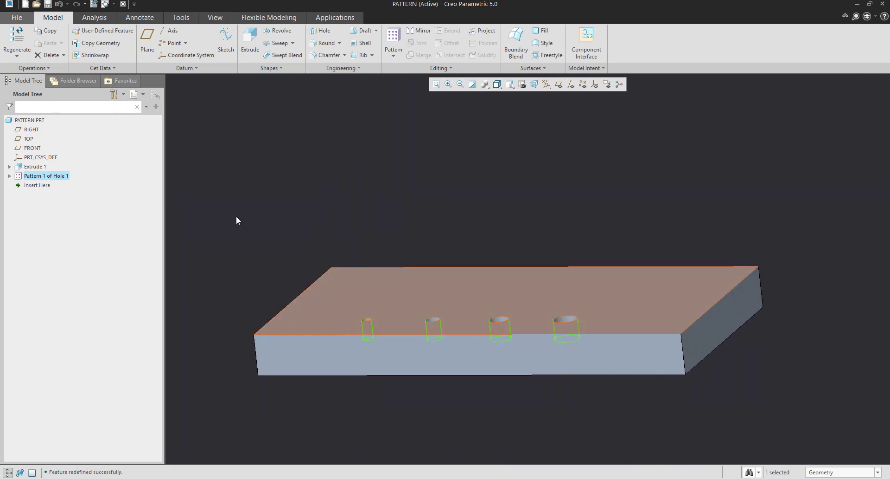
# Add a 3.00 increment on the 20.00 dimension to the pattern's first direction
pyautogui.rightClick(50, 178)
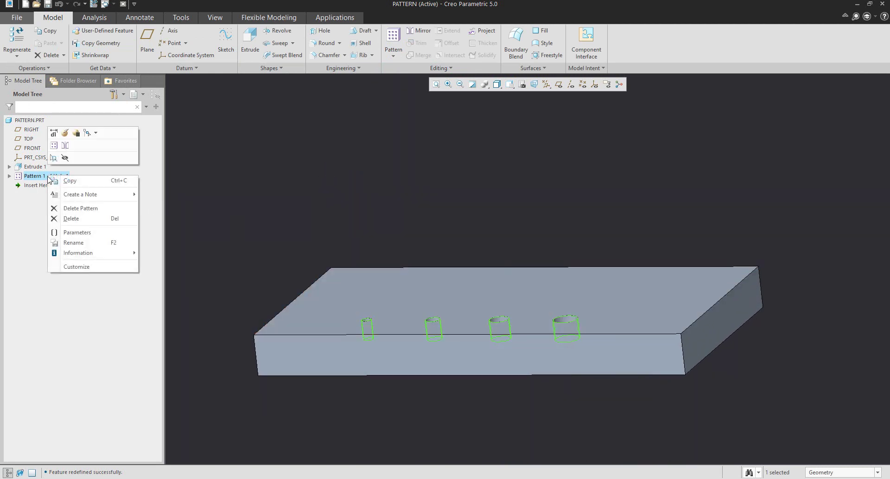
pyautogui.click(63, 132)
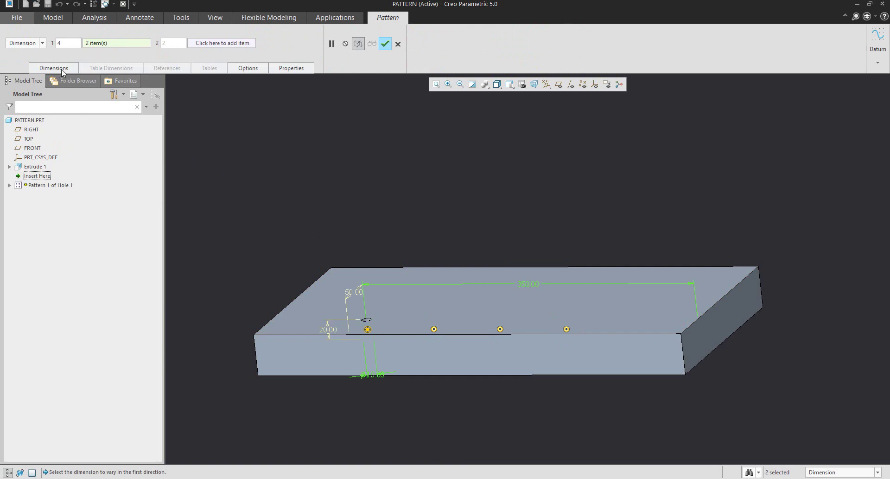
pyautogui.click(54, 68)
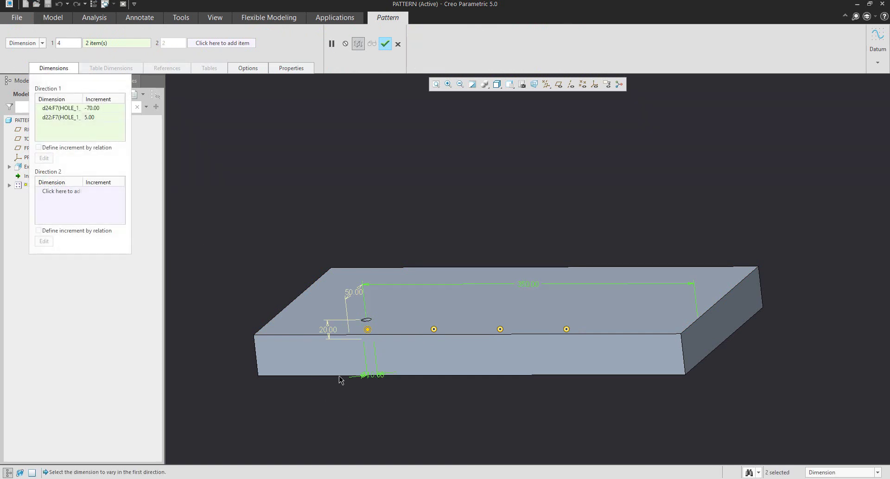
pyautogui.click(328, 329)
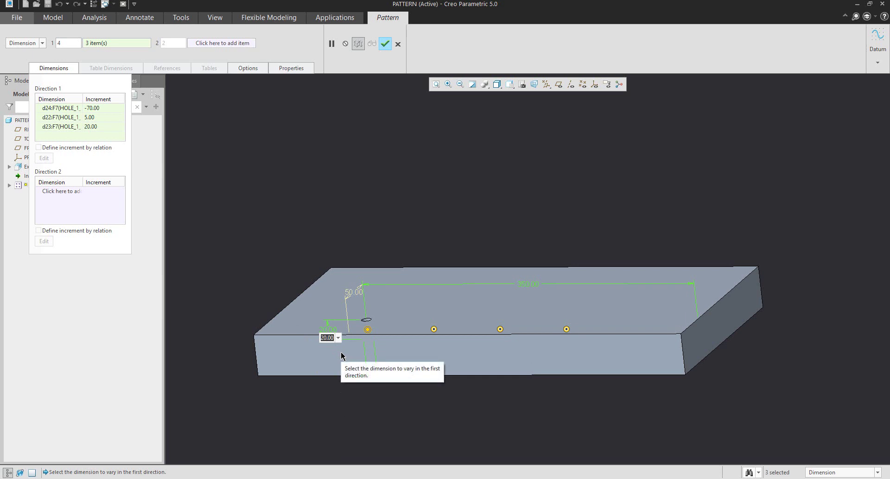
pyautogui.write('3')
pyautogui.press('Return')
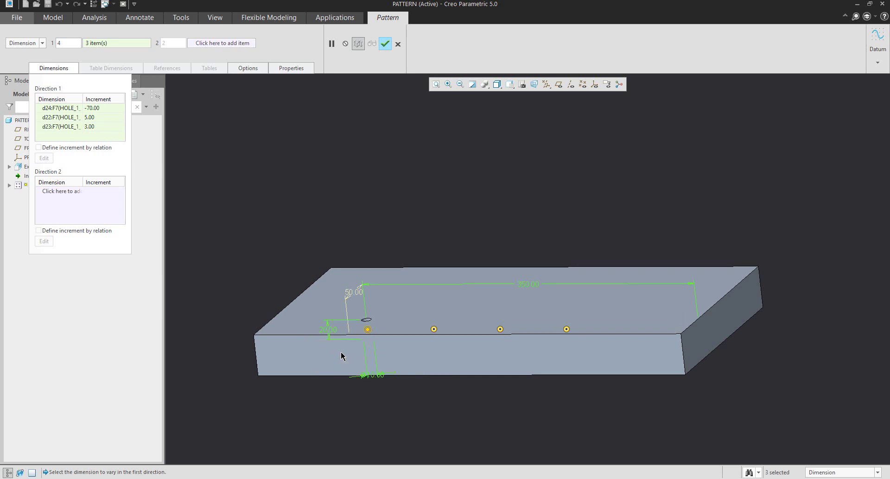
pyautogui.click(385, 44)
pyautogui.moveTo(522, 206); pyautogui.dragTo(513, 232, button='middle')
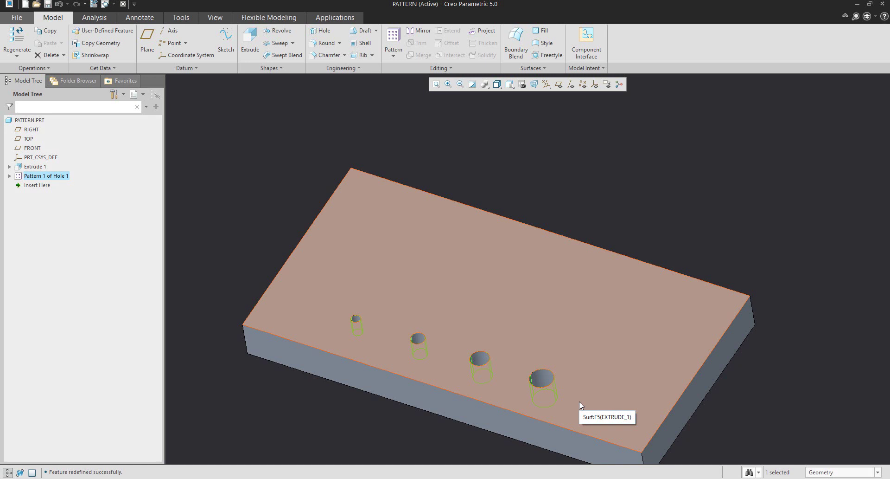
pyautogui.rightClick(58, 181)
# Give Pattern 1 a second direction stepping the 50.00 dimension by 60, with 3 rows
pyautogui.click(69, 136)
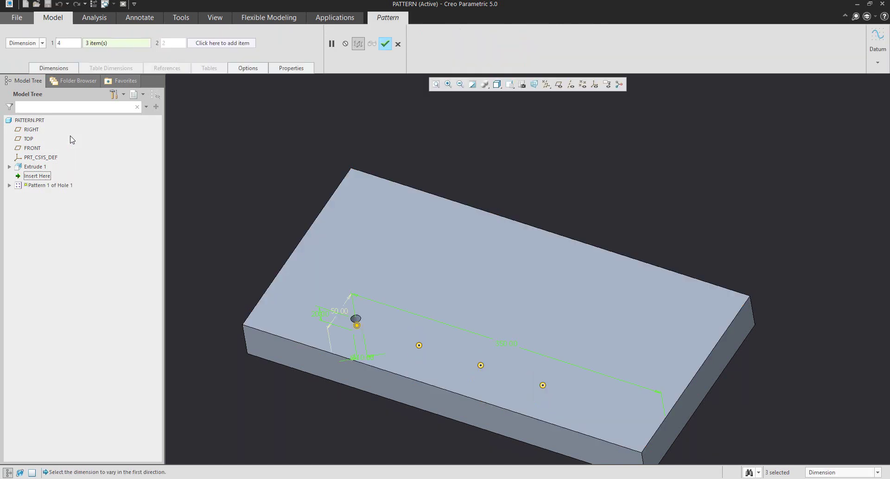
pyautogui.click(55, 68)
pyautogui.click(58, 191)
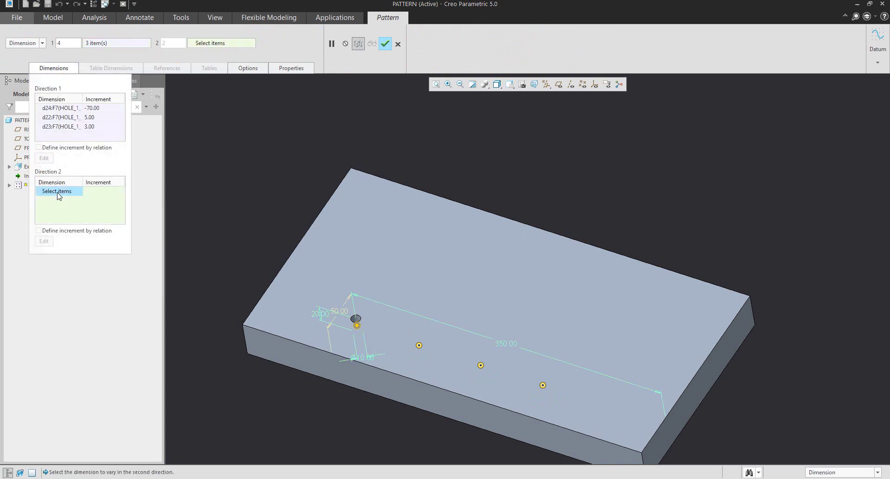
pyautogui.scroll(3, 340, 319)
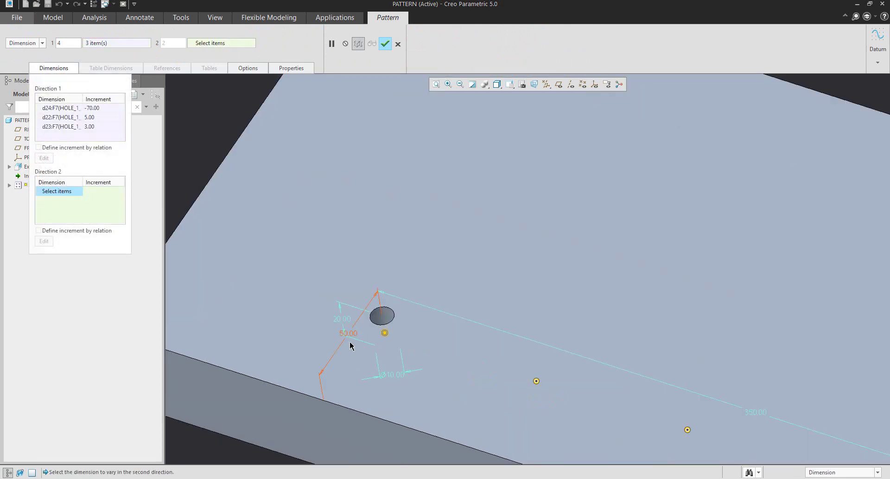
pyautogui.click(353, 335)
pyautogui.scroll(-3, 360, 330)
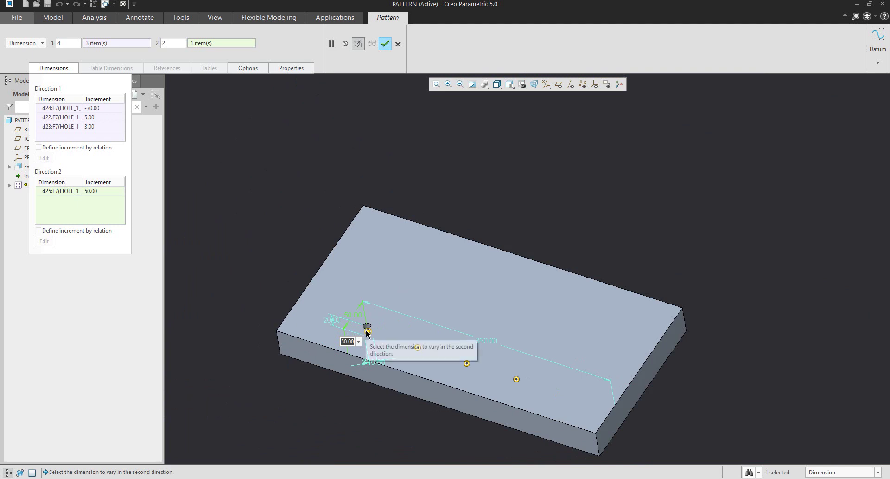
pyautogui.write('60')
pyautogui.press('Return')
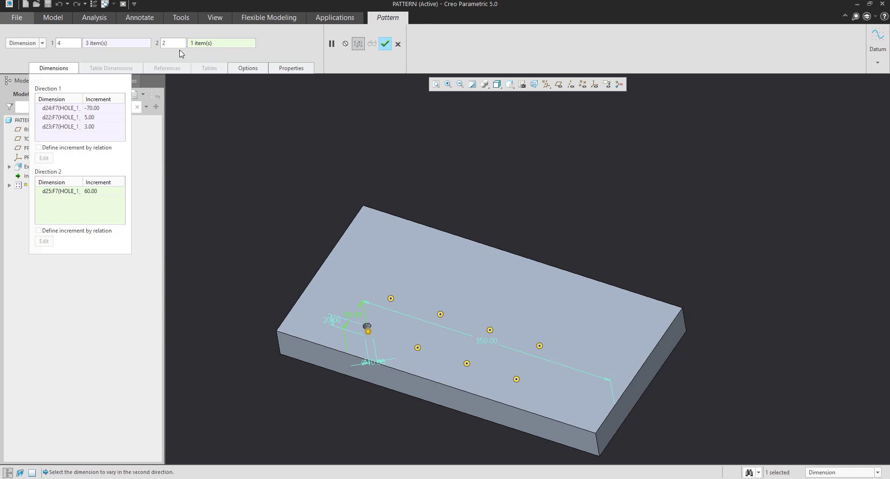
pyautogui.write('3')
pyautogui.press('Return')
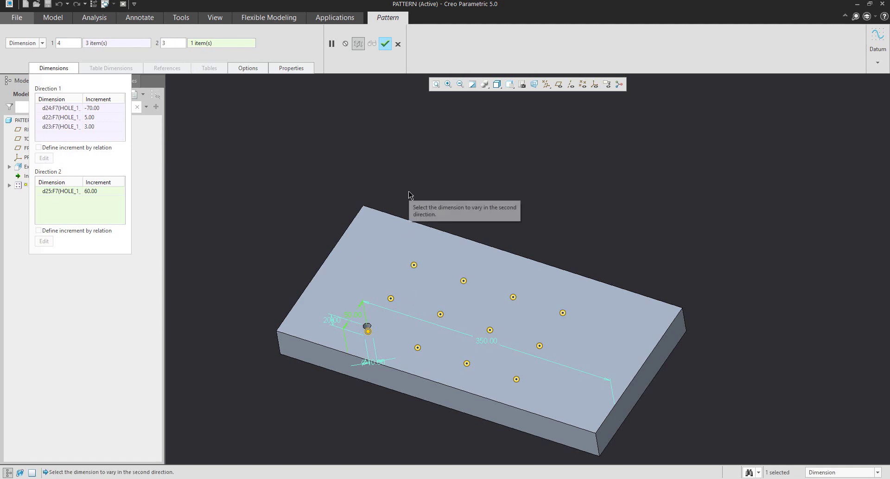
pyautogui.click(385, 44)
pyautogui.moveTo(437, 153); pyautogui.dragTo(428, 177, button='middle')
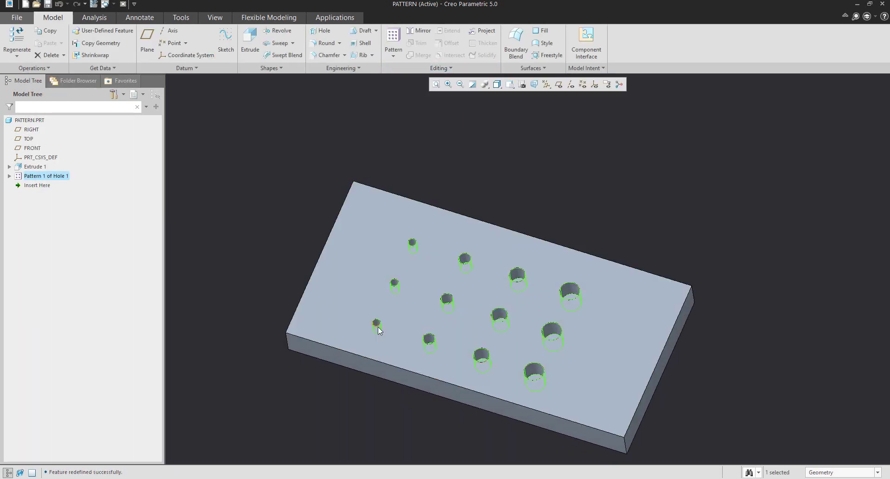
pyautogui.moveTo(530, 384); pyautogui.dragTo(407, 349, button='middle')
pyautogui.moveTo(509, 361)
pyautogui.mouseDown(button='middle')
pyautogui.moveTo(485, 395)
pyautogui.moveTo(515, 329)
pyautogui.moveTo(499, 367)
pyautogui.moveTo(473, 362)
pyautogui.moveTo(433, 310)
pyautogui.mouseUp(button='middle')
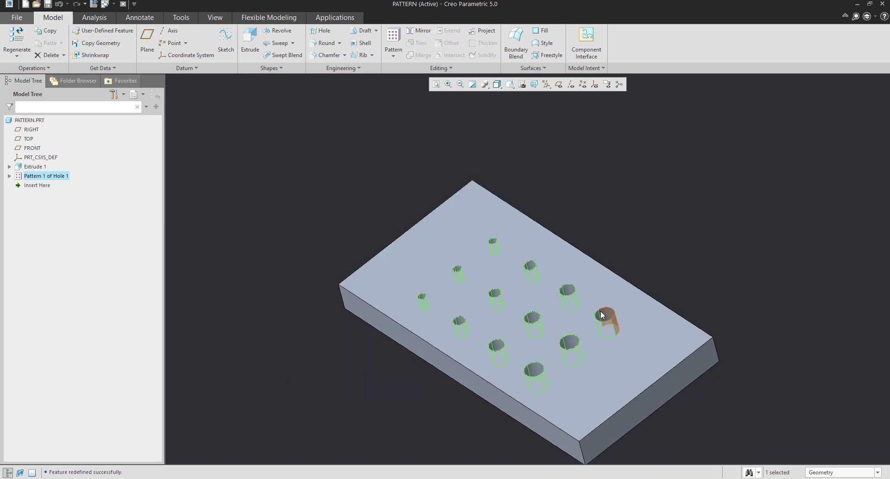
# Add the Ø10.00 hole diameter to Direction 2 with a 10.00 increment, so each row's holes grow
pyautogui.rightClick(57, 177)
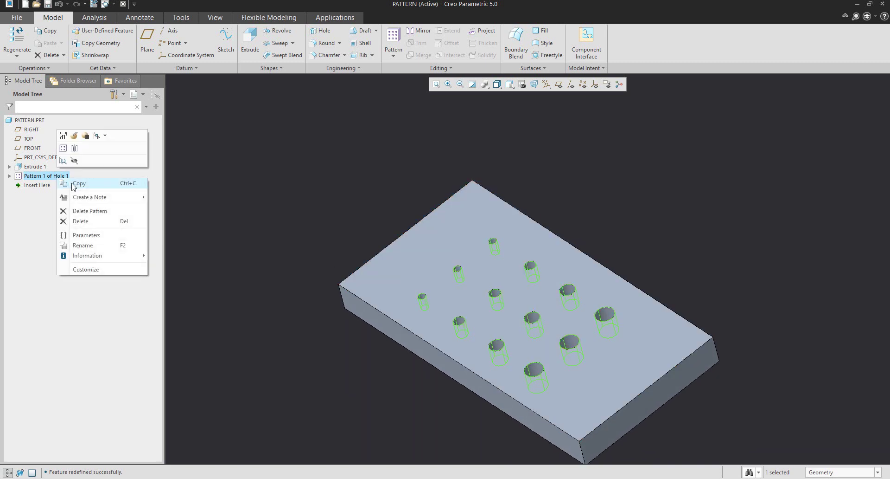
pyautogui.click(74, 136)
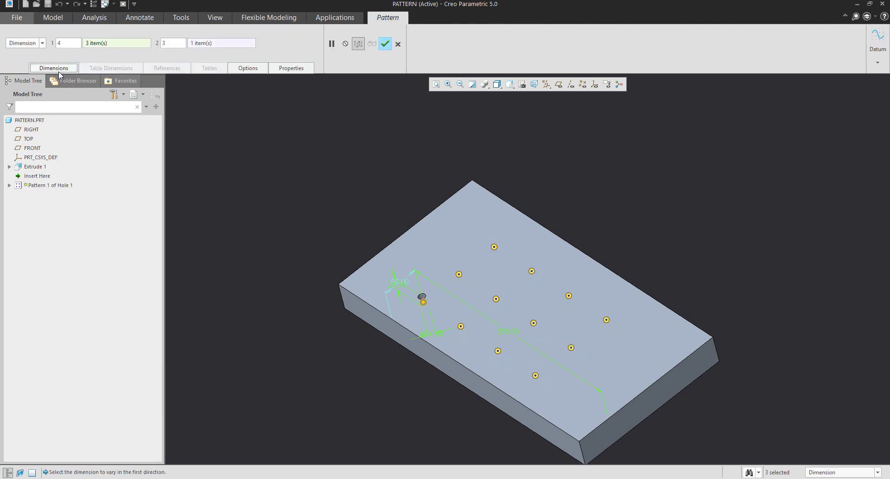
pyautogui.click(34, 68)
pyautogui.click(64, 192)
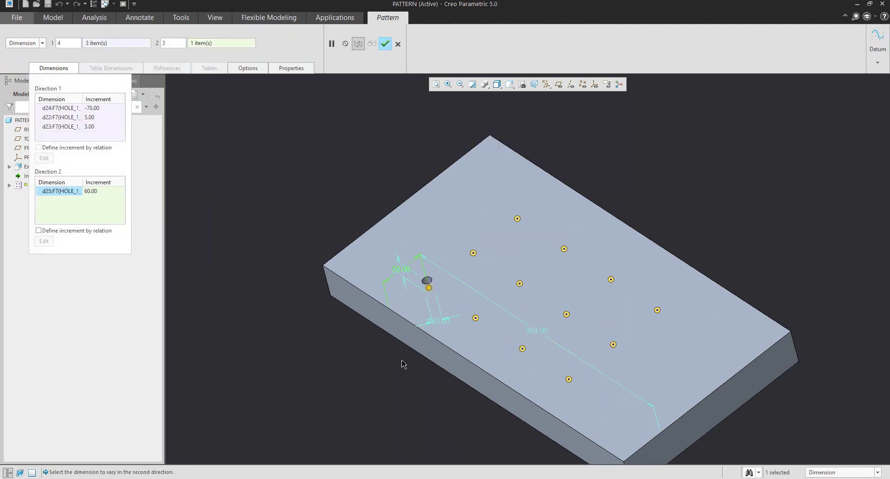
pyautogui.scroll(-2, 401, 361)
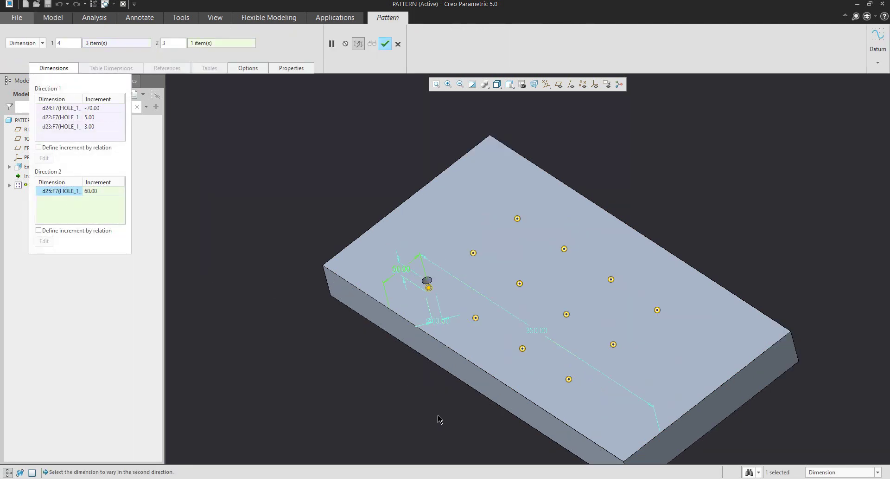
pyautogui.click(437, 322)
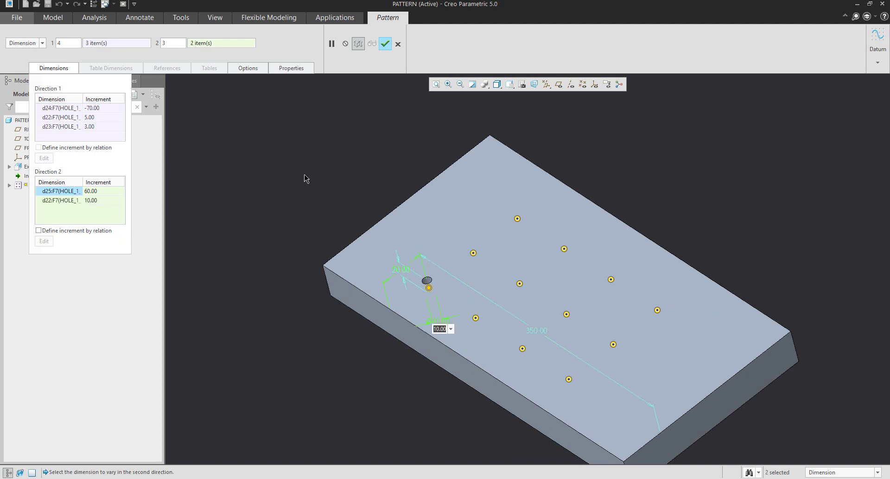
pyautogui.click(385, 43)
pyautogui.moveTo(403, 212)
pyautogui.mouseDown(button='middle')
pyautogui.moveTo(417, 232)
pyautogui.moveTo(413, 213)
pyautogui.moveTo(458, 340)
pyautogui.mouseUp(button='middle')
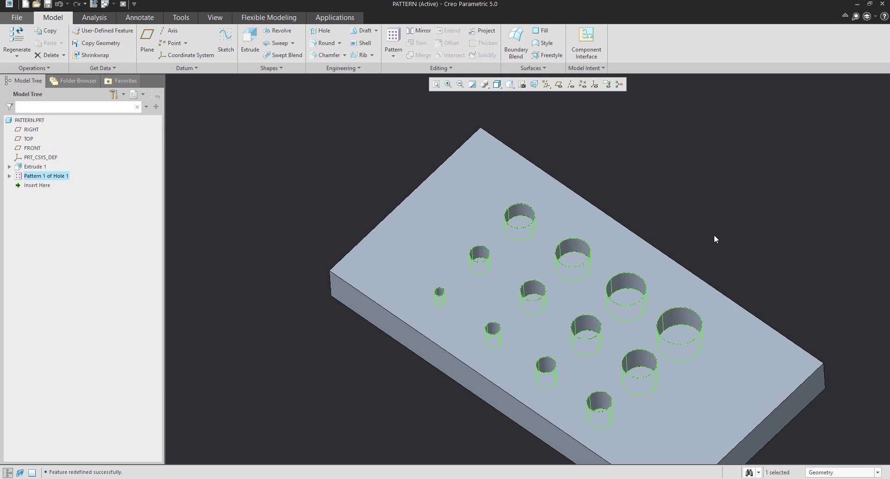
pyautogui.rightClick(47, 175)
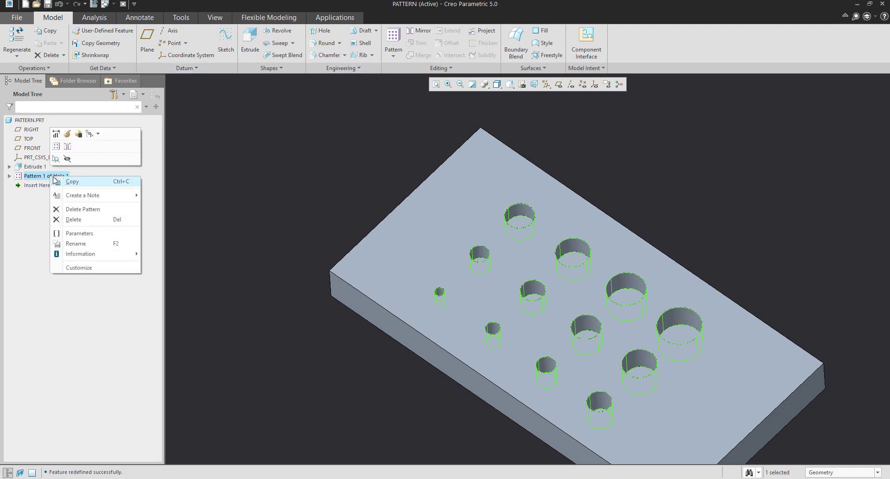
# Exclude the middle members of Pattern 1 of Hole 1 so those holes vanish from the plate
pyautogui.click(65, 138)
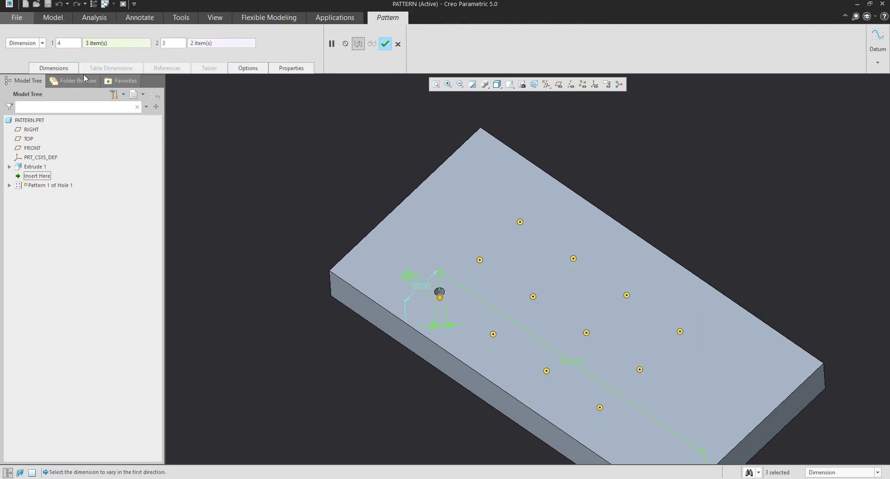
pyautogui.click(49, 69)
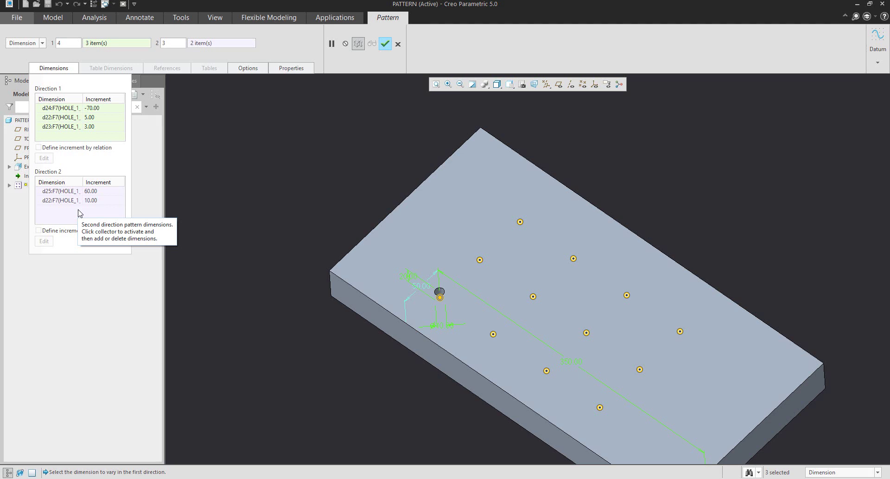
pyautogui.click(587, 332)
pyautogui.click(627, 295)
pyautogui.click(573, 259)
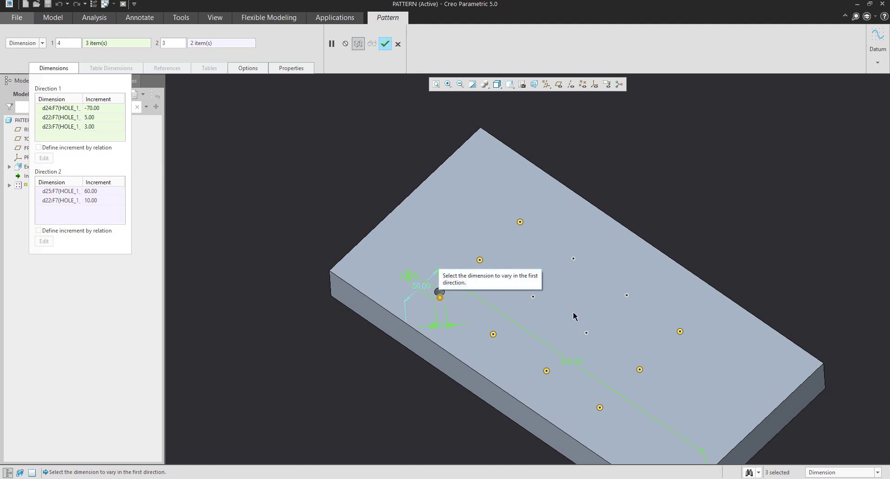
pyautogui.click(385, 44)
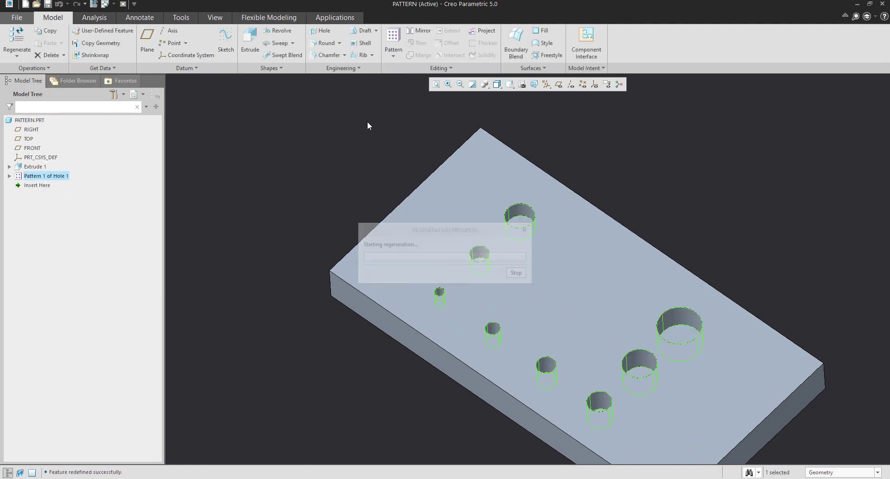
pyautogui.moveTo(358, 229); pyautogui.dragTo(358, 275, button='middle')
pyautogui.scroll(3, 358, 276)
pyautogui.scroll(-5, 363, 219)
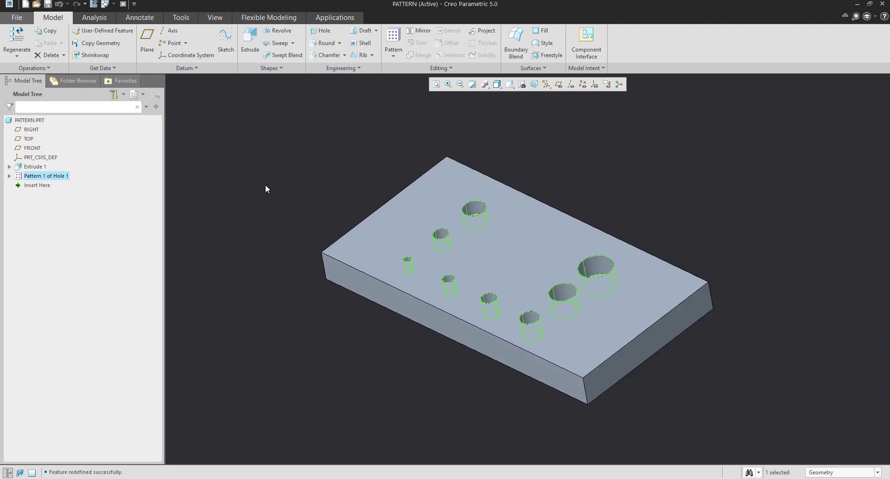
pyautogui.rightClick(55, 177)
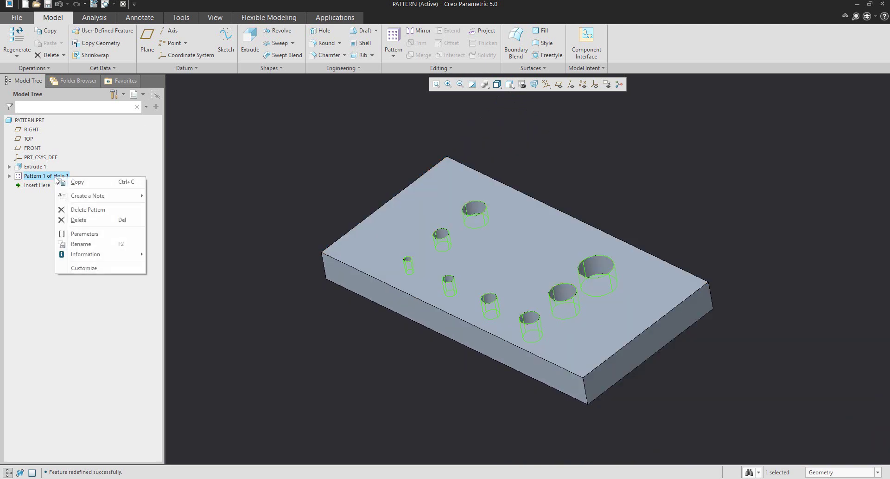
# Turn one skipped pattern member back on so its hole reappears on the plate
pyautogui.click(70, 134)
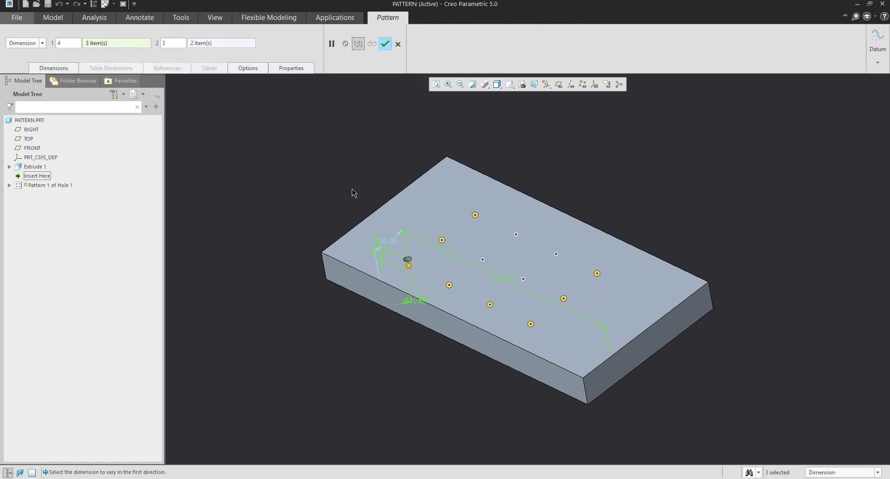
pyautogui.click(483, 260)
pyautogui.click(386, 44)
pyautogui.moveTo(280, 179)
pyautogui.mouseDown(button='middle')
pyautogui.moveTo(283, 235)
pyautogui.moveTo(284, 183)
pyautogui.mouseUp(button='middle')
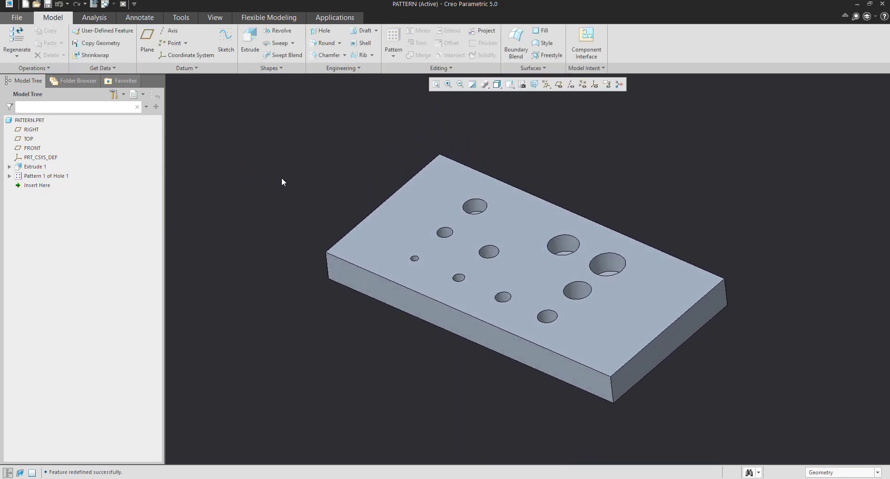